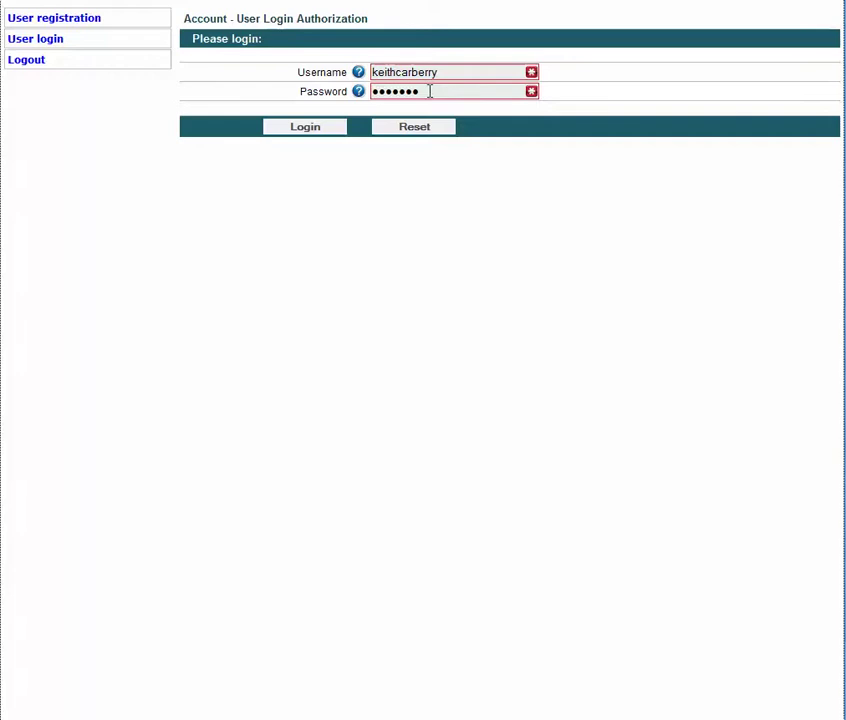
Log in to VirCast, view the Edit account form, then go to the webcast list
left_click(317, 130)
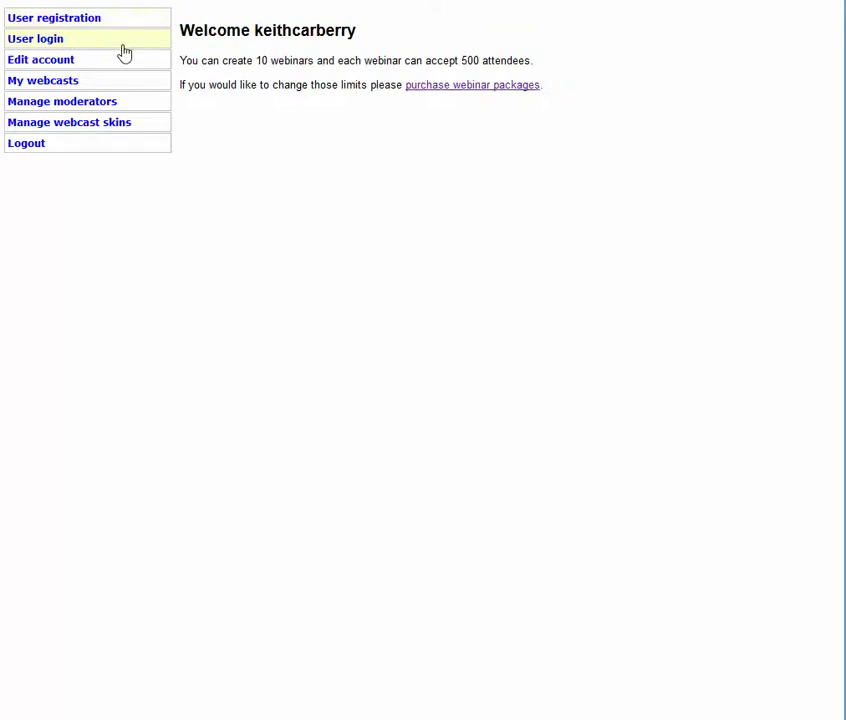
left_click(25, 65)
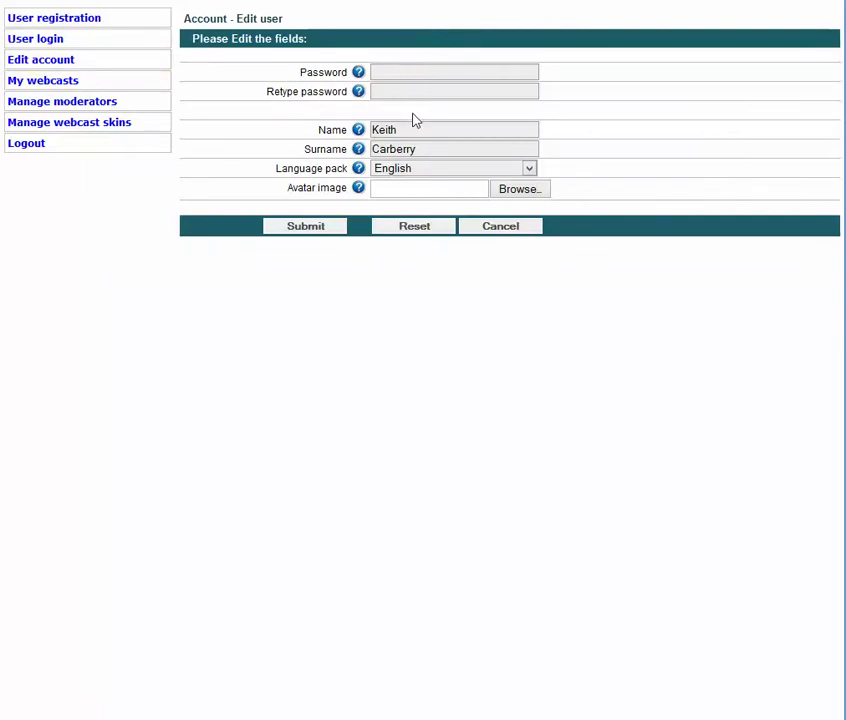
left_click(40, 84)
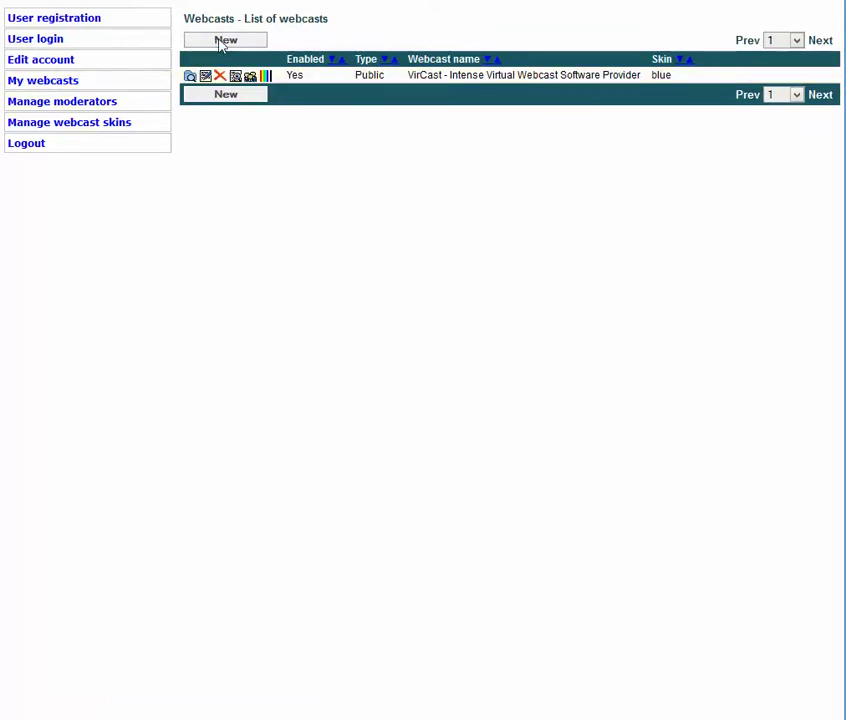
Start a new webcast from the My webcasts list using the New button
left_click(224, 96)
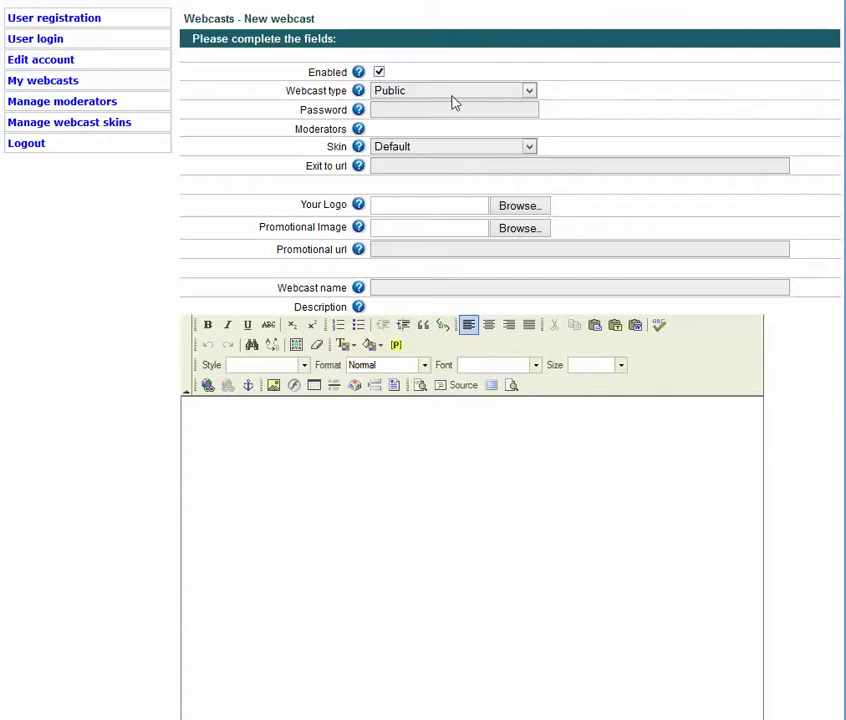
left_click(530, 92)
left_click(470, 121)
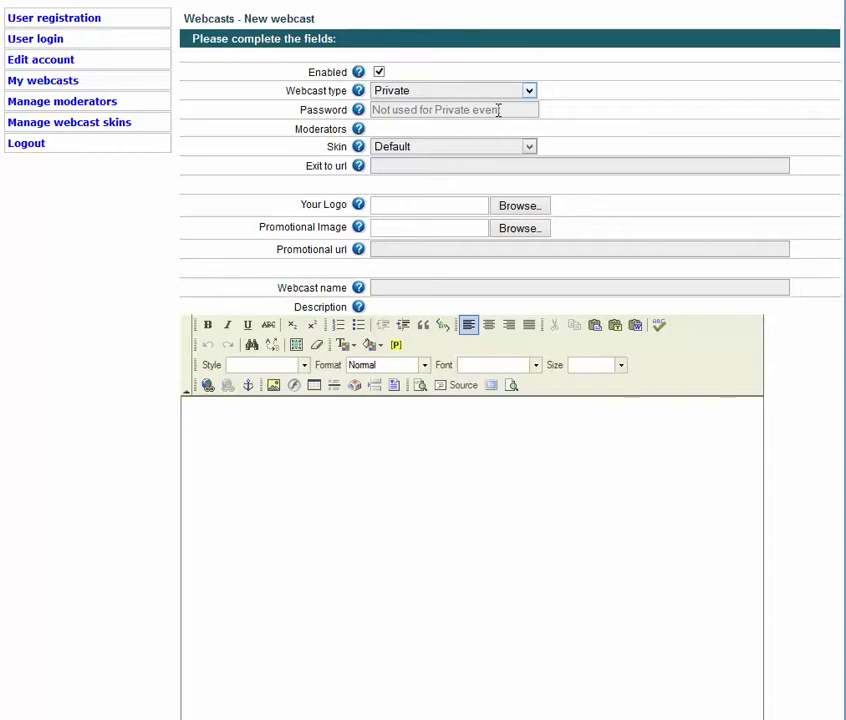
left_click(529, 91)
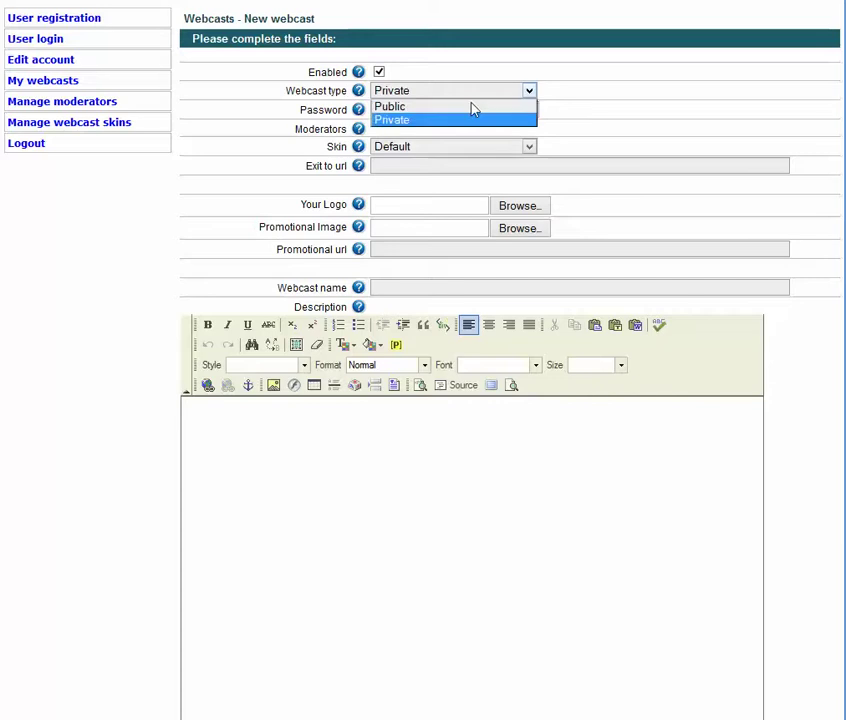
left_click(415, 107)
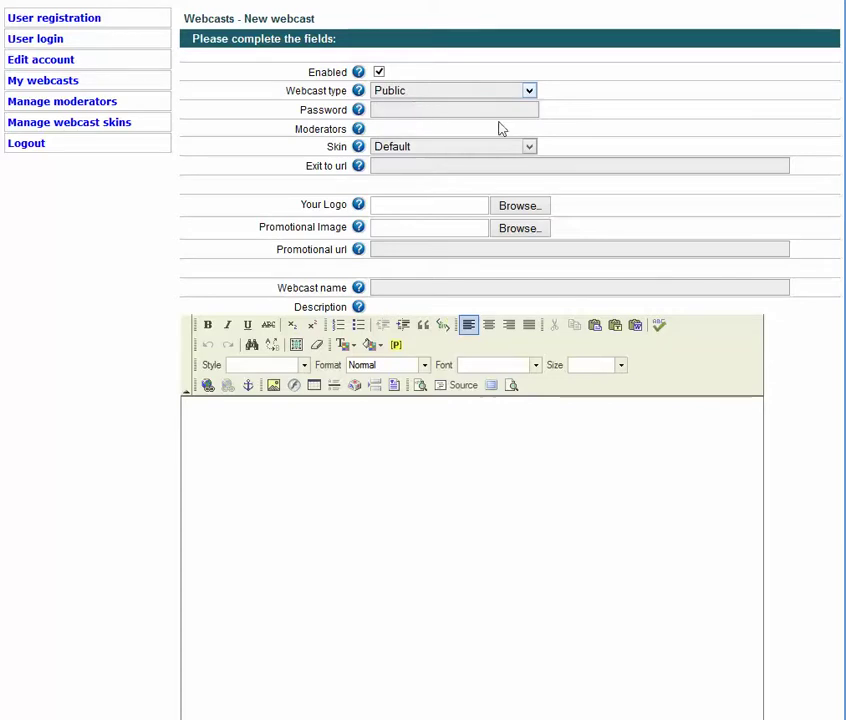
left_click(408, 111)
type("vircast")
left_click_drag(407, 109, 365, 111)
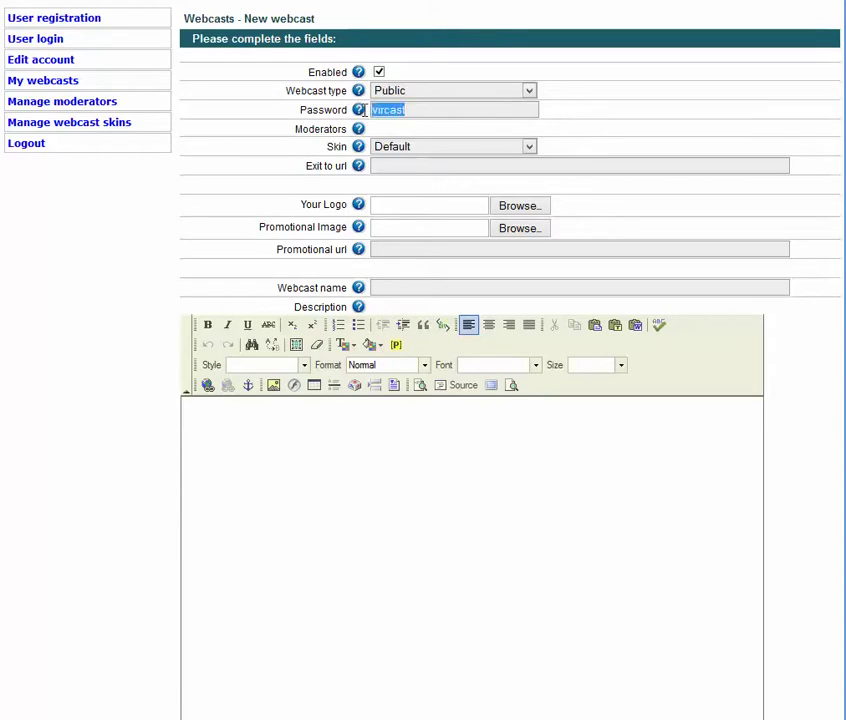
key("Delete")
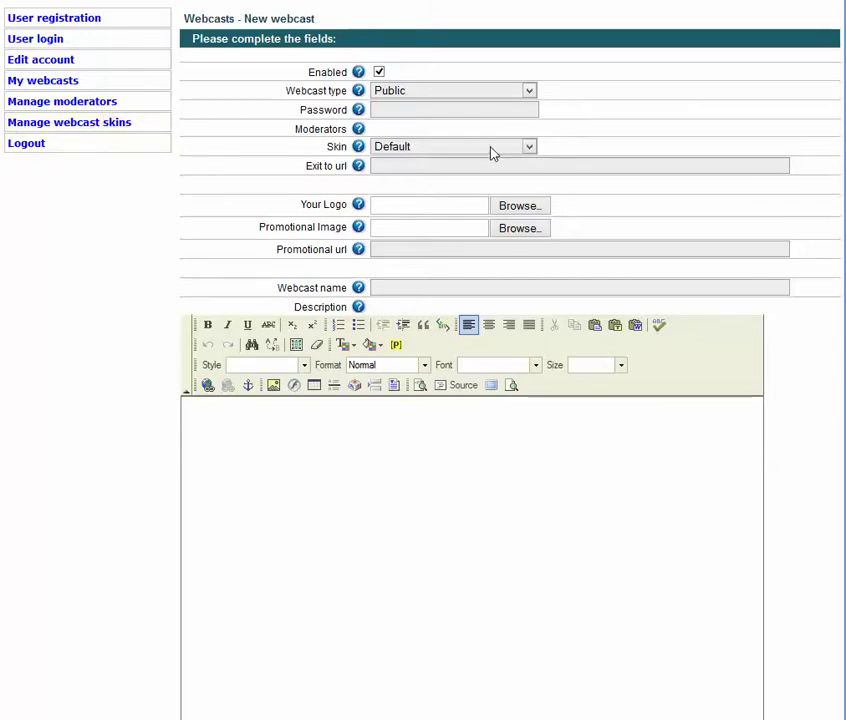
left_click(530, 147)
Change the new webcast's skin from Default to blue
left_click(531, 148)
left_click(530, 149)
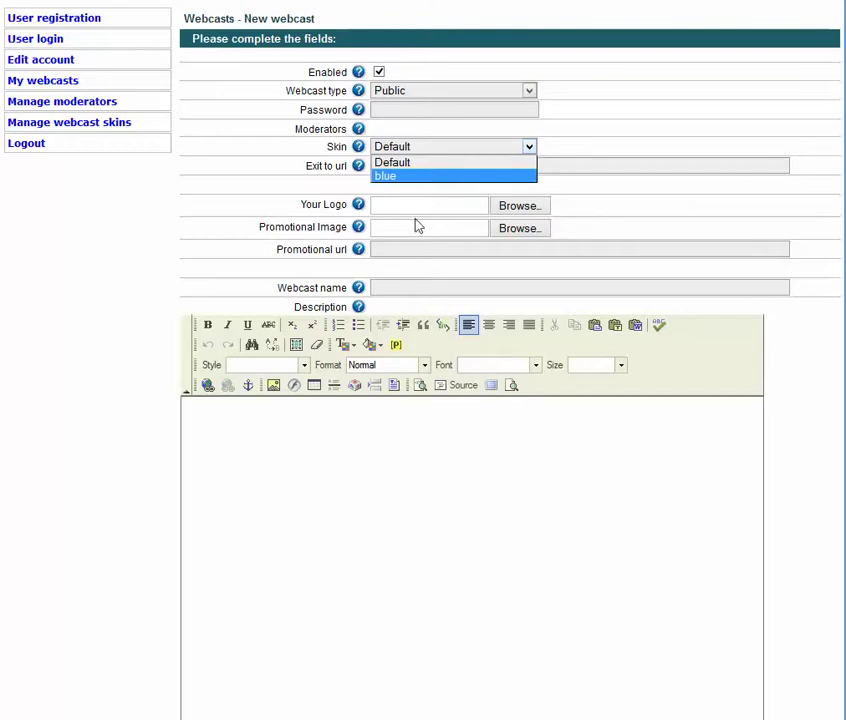
left_click(530, 148)
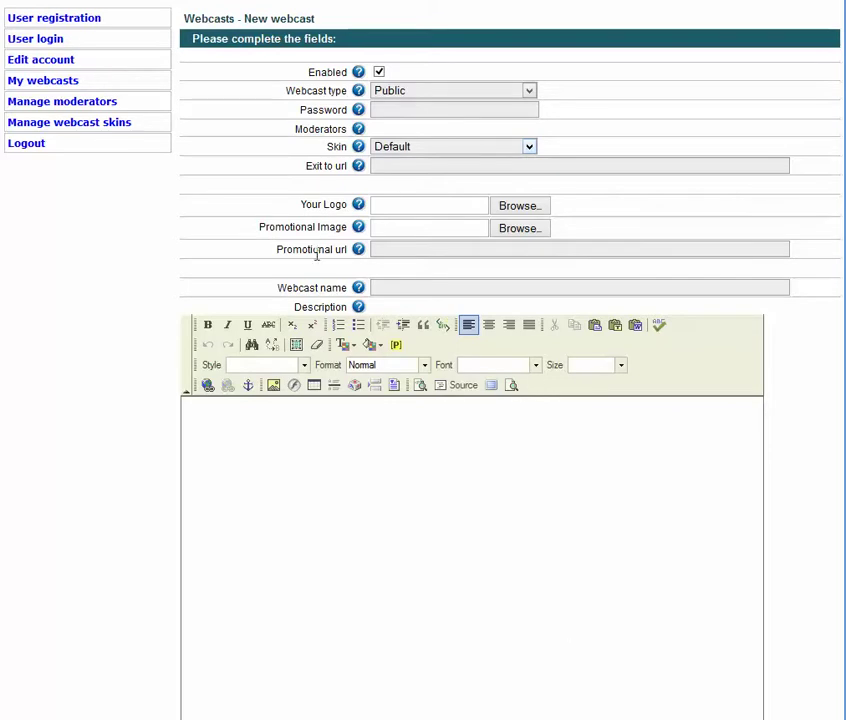
left_click(529, 146)
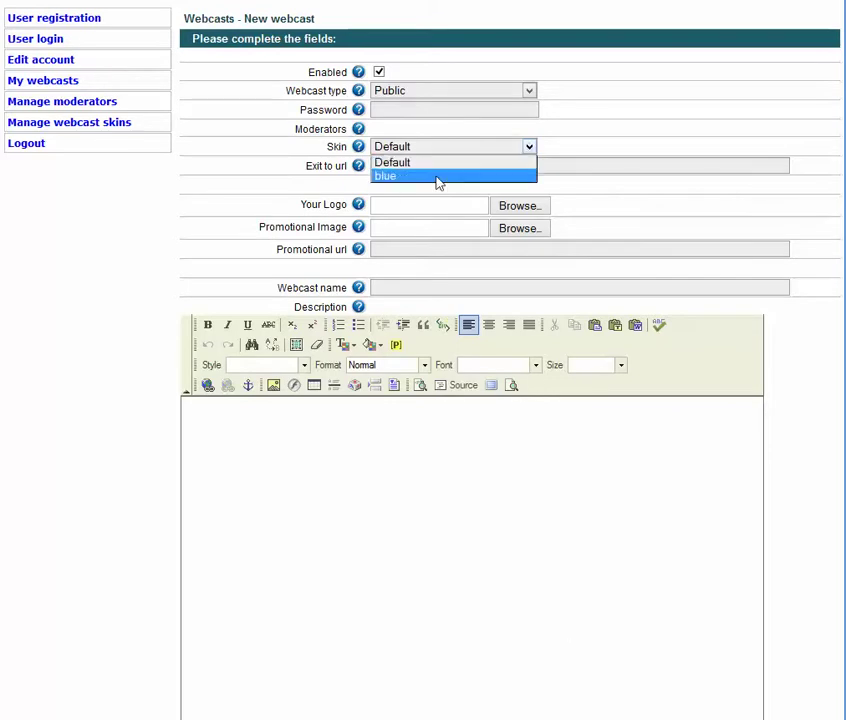
left_click(437, 179)
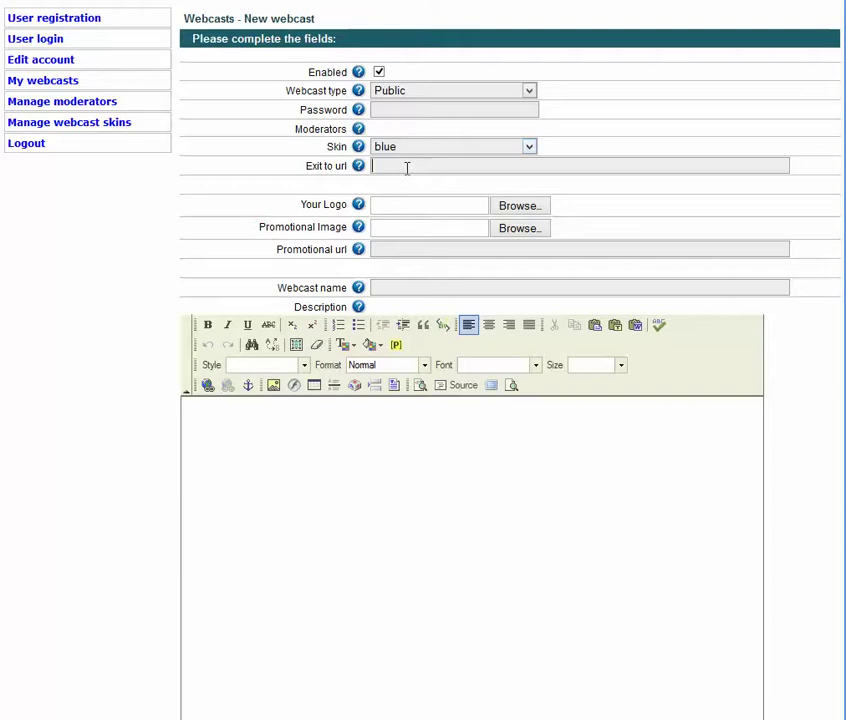
double_click(406, 168)
left_click(437, 184)
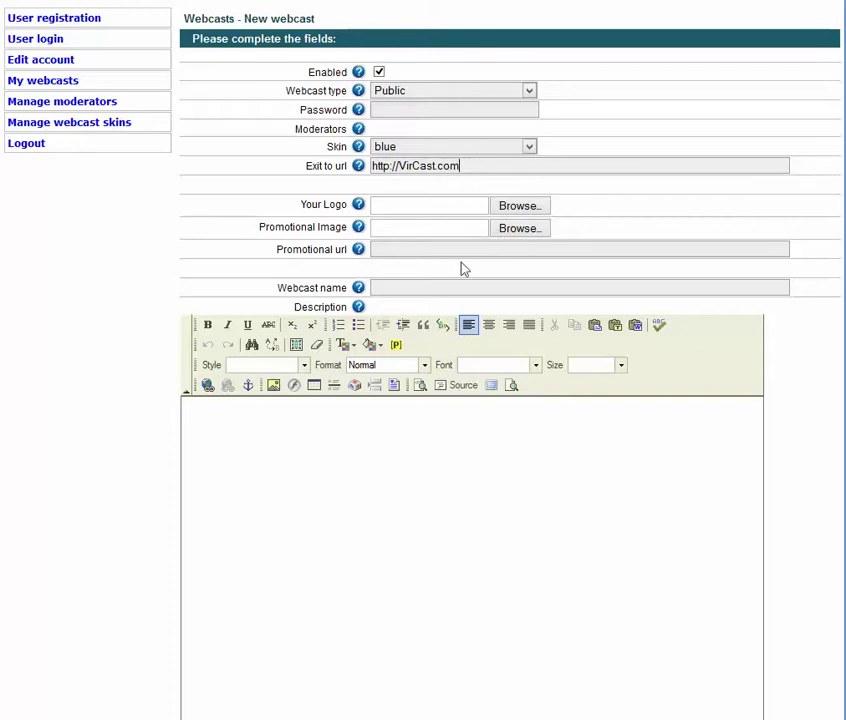
mouse_move(357, 290)
left_click(438, 290)
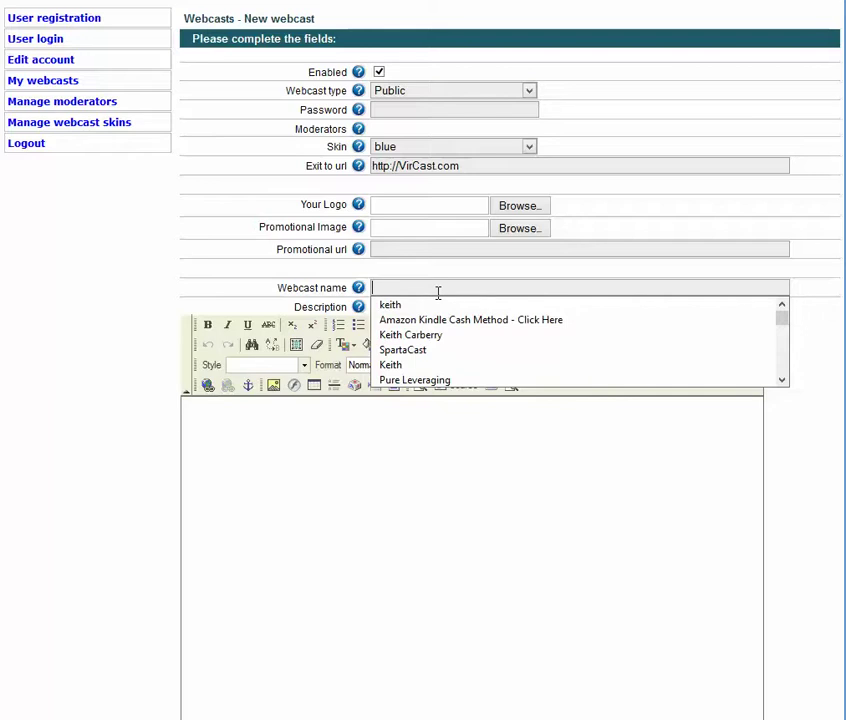
Name the webcast 'VirCast - Demo Room' and paste the bold, large title as its description
type("Vir")
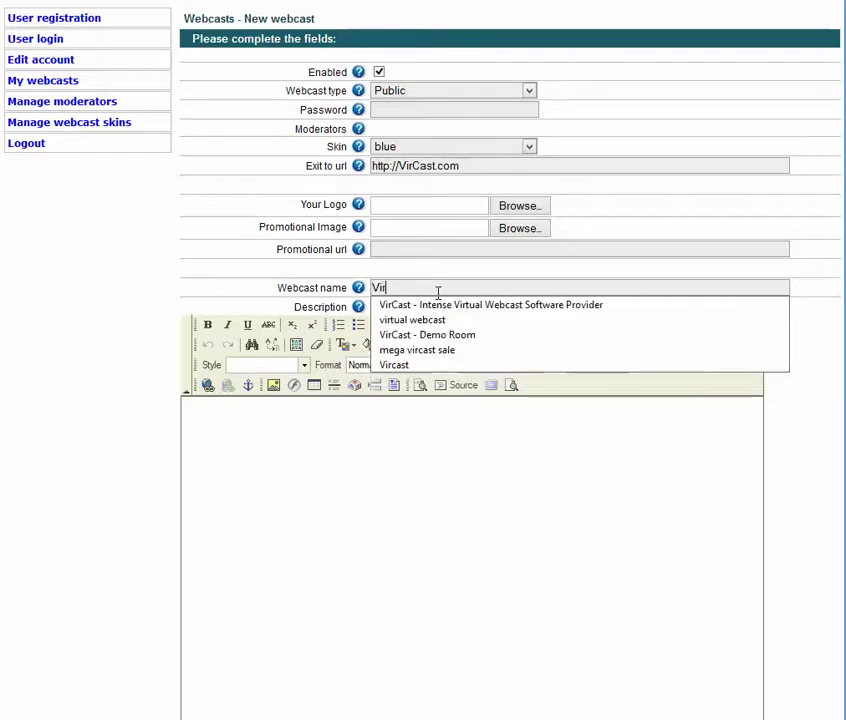
left_click(415, 334)
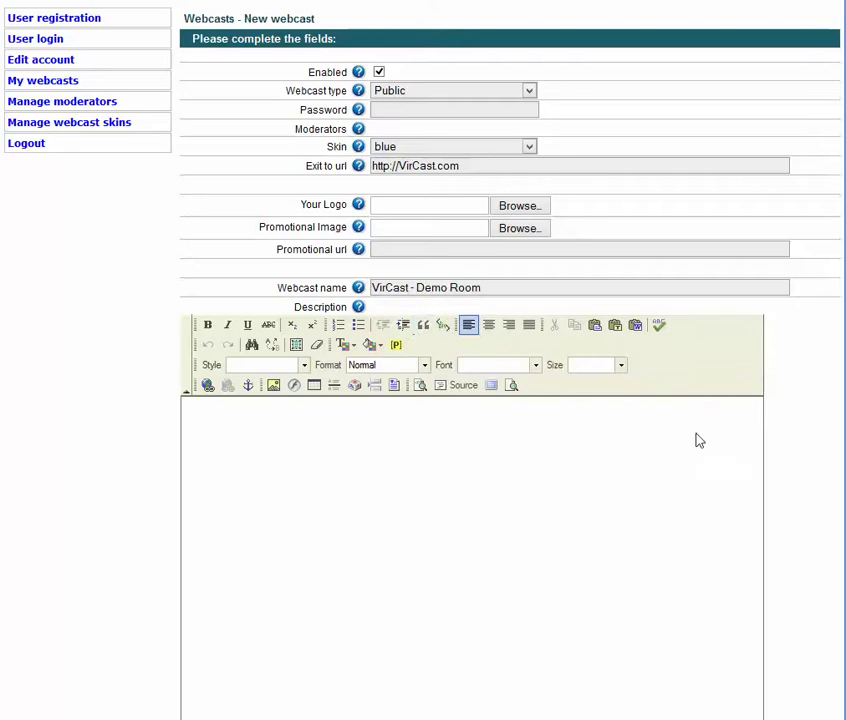
left_click(420, 433)
type("Vircast - The Intense Wecast Software System")
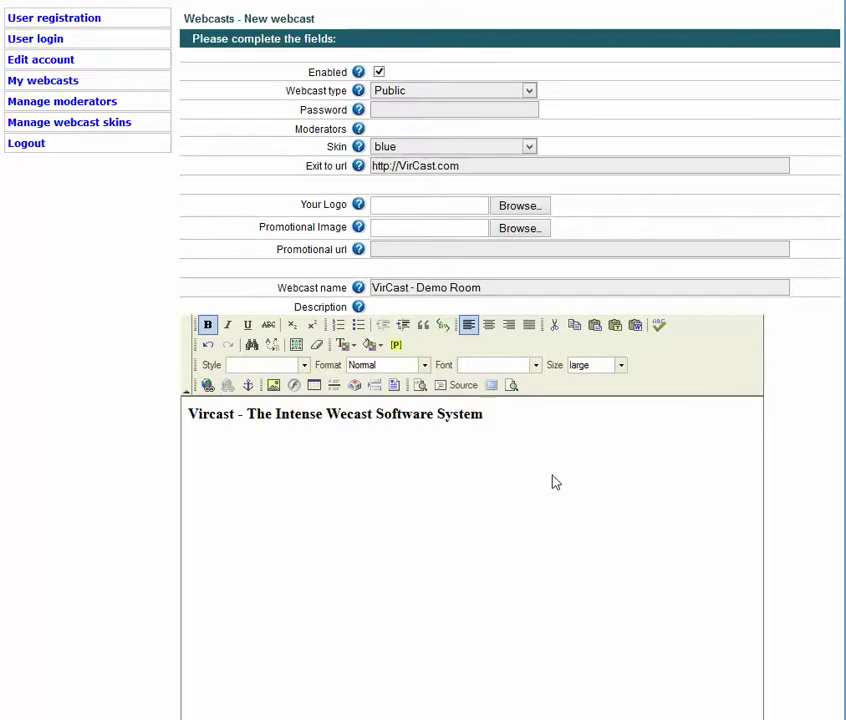
Correct 'Wecast' to 'Webcast' in the description title by inserting a 'b'
left_click(346, 413)
type("b")
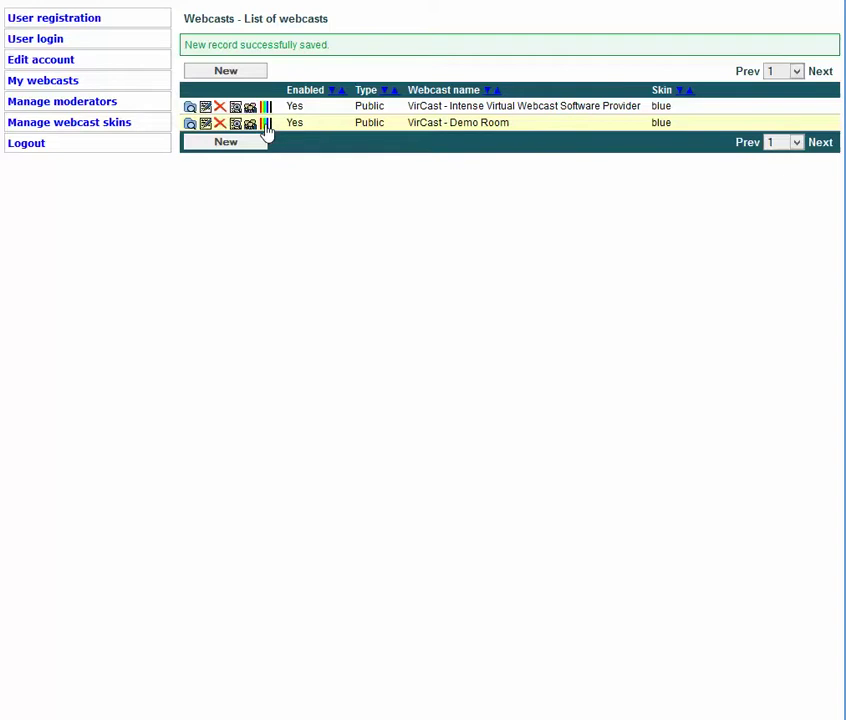
left_click(266, 124)
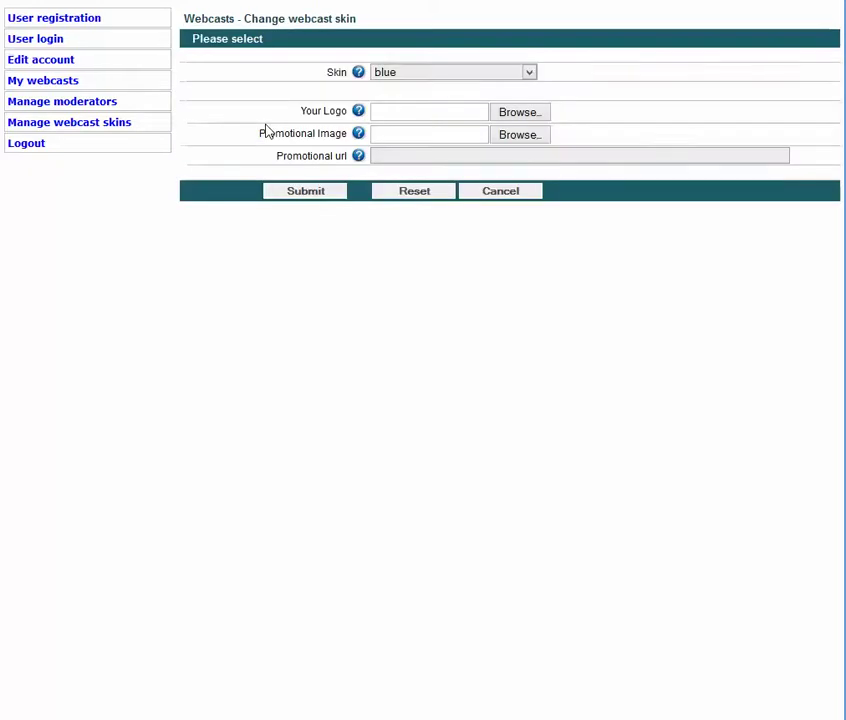
left_click(530, 73)
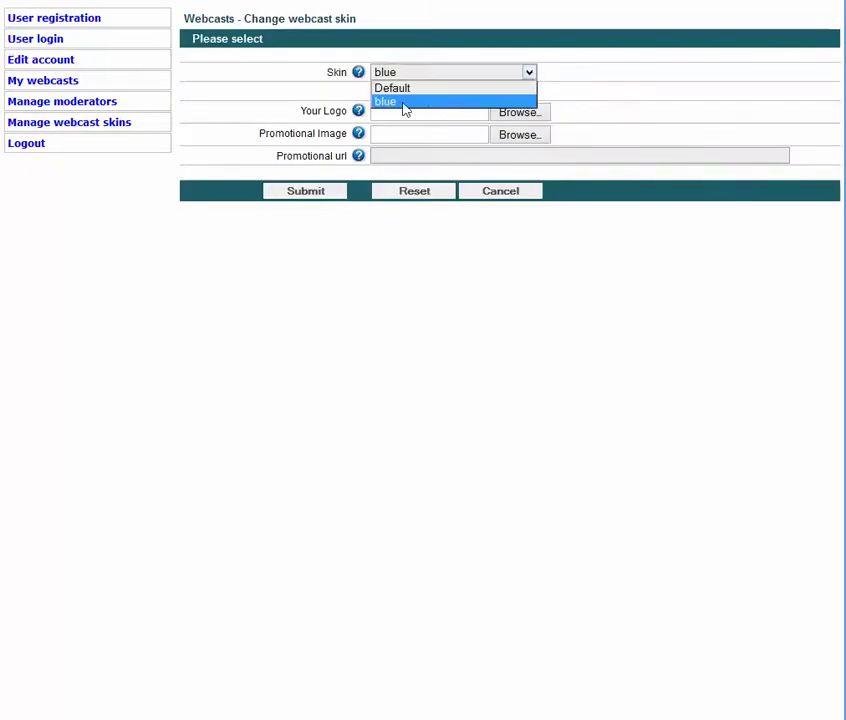
left_click(482, 103)
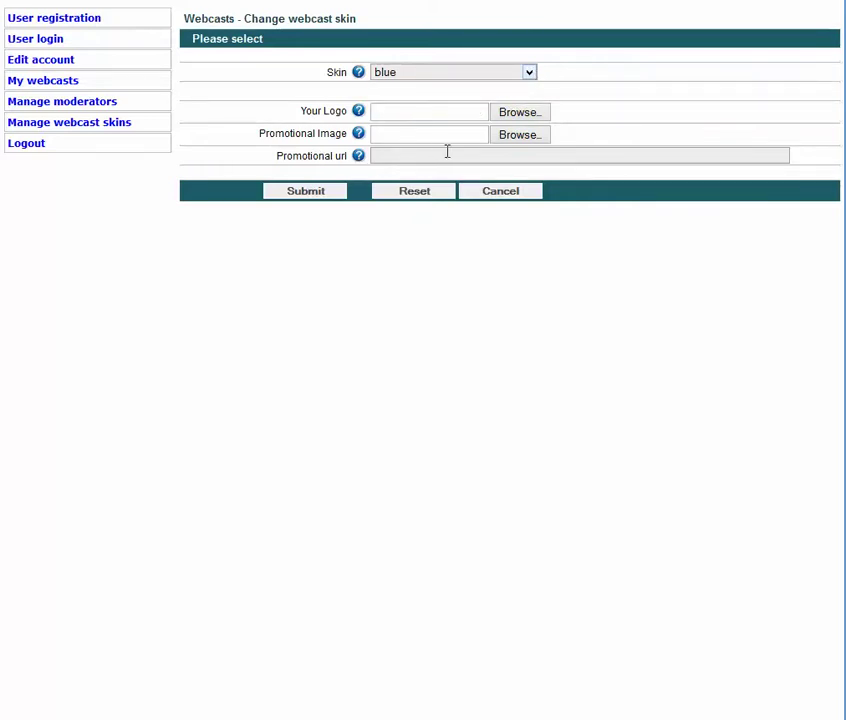
mouse_move(360, 113)
mouse_move(359, 137)
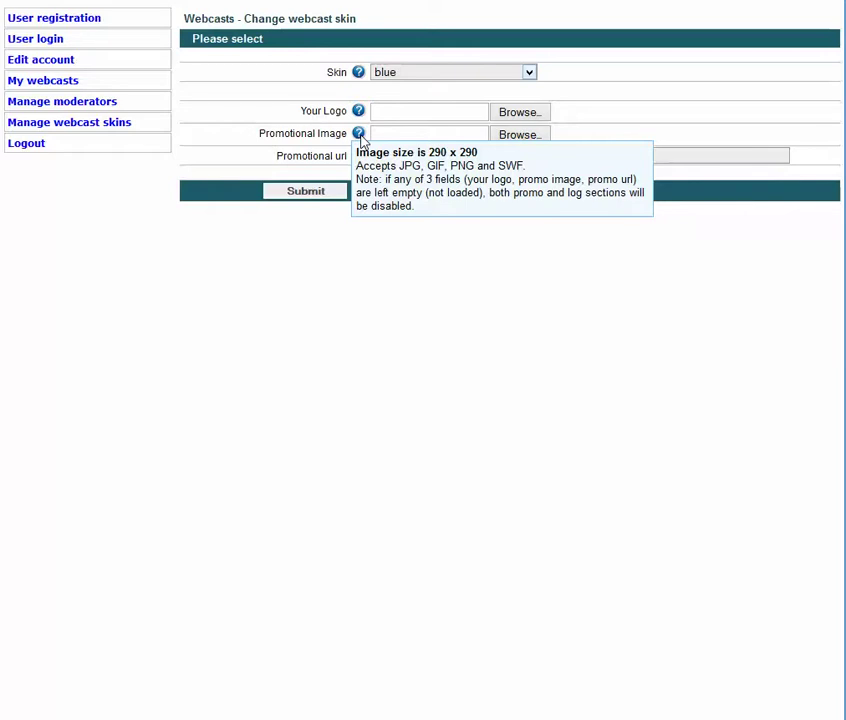
mouse_move(360, 160)
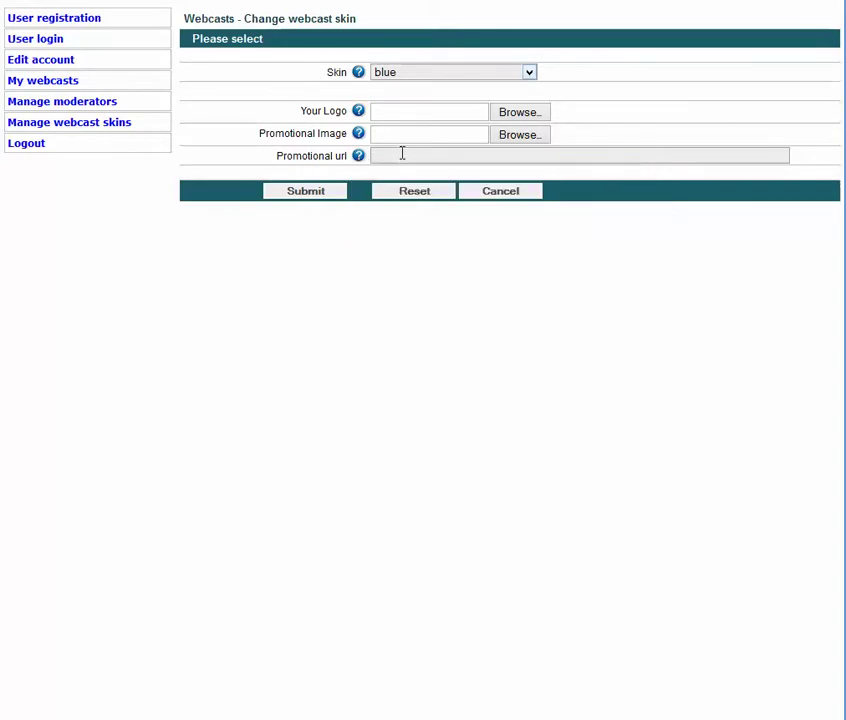
left_click(499, 192)
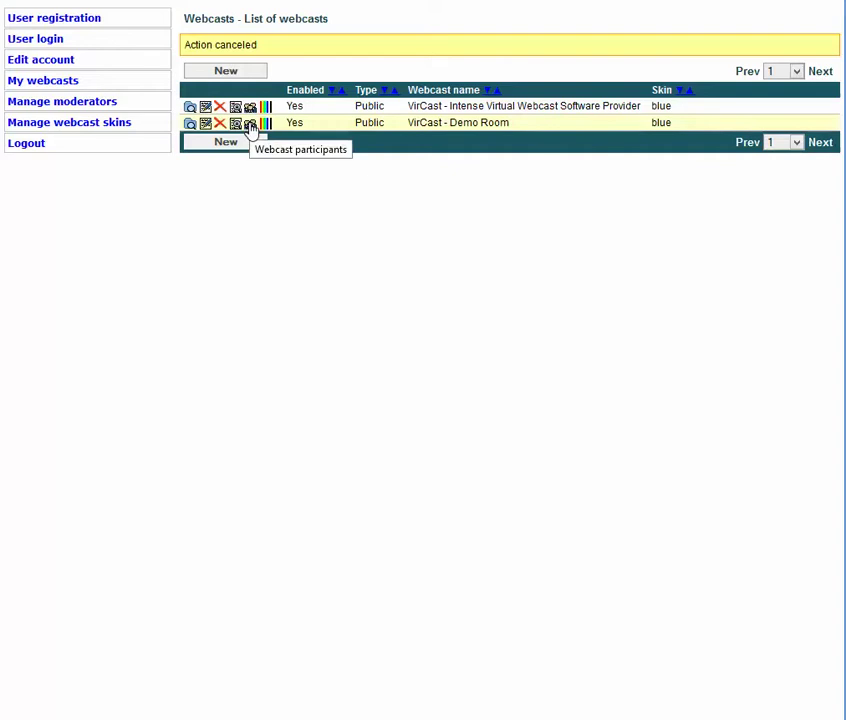
Open the participants list for the VirCast - Demo Room webcast
left_click(250, 124)
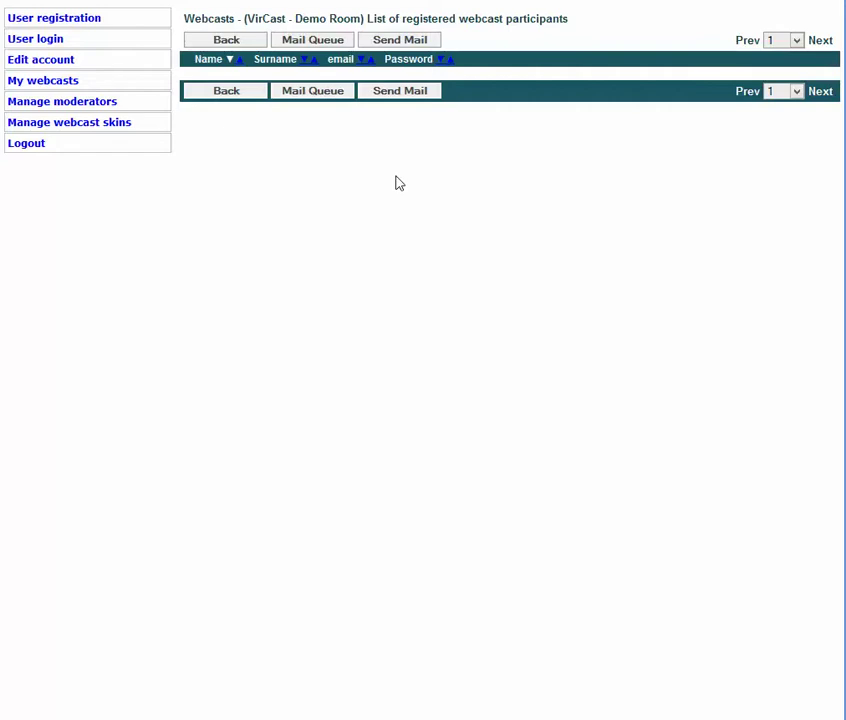
Go back from the empty participants page to the list of webcasts
left_click(226, 92)
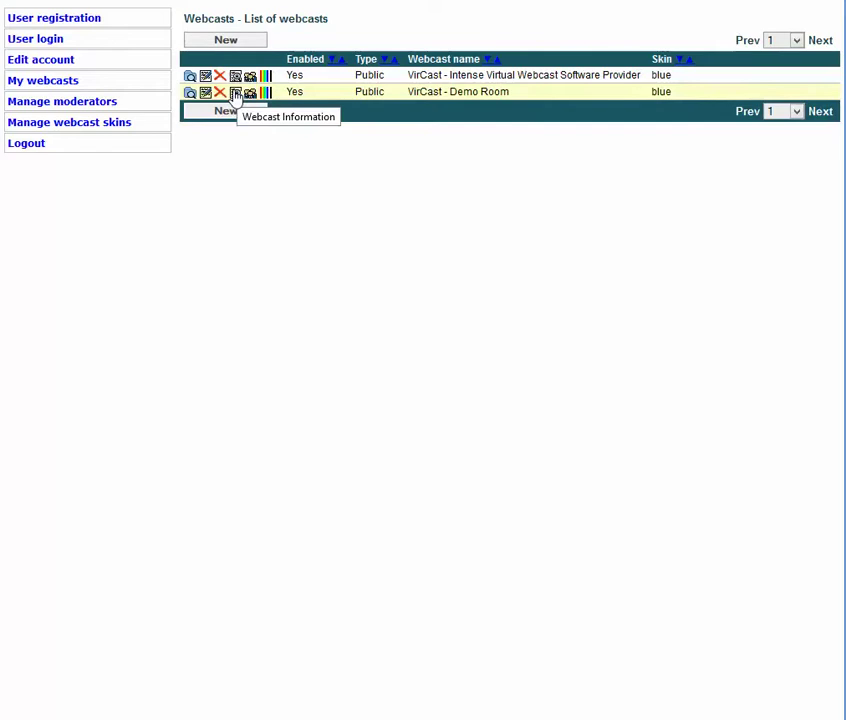
left_click(236, 93)
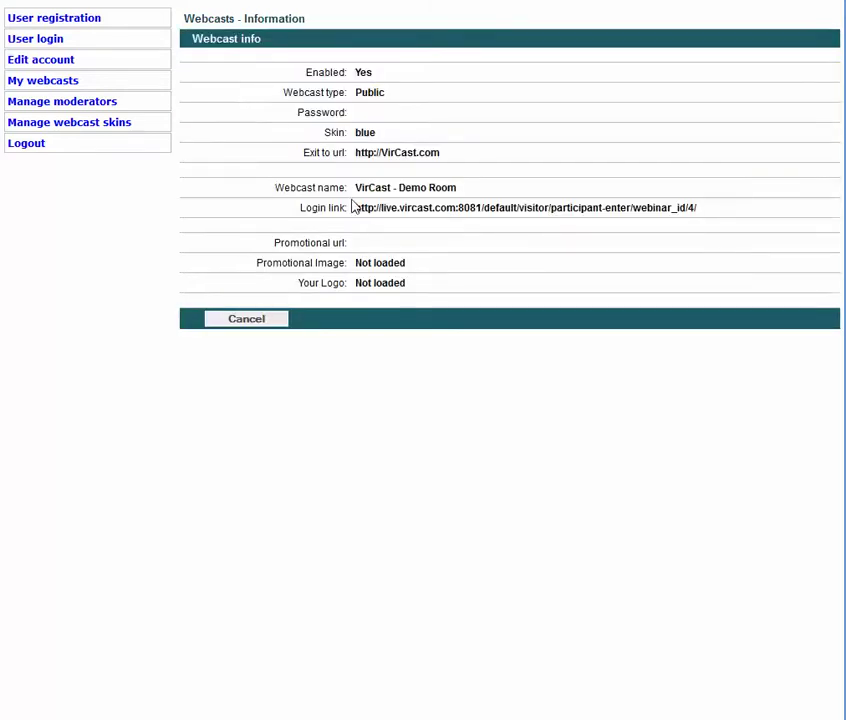
left_click_drag(357, 209, 703, 218)
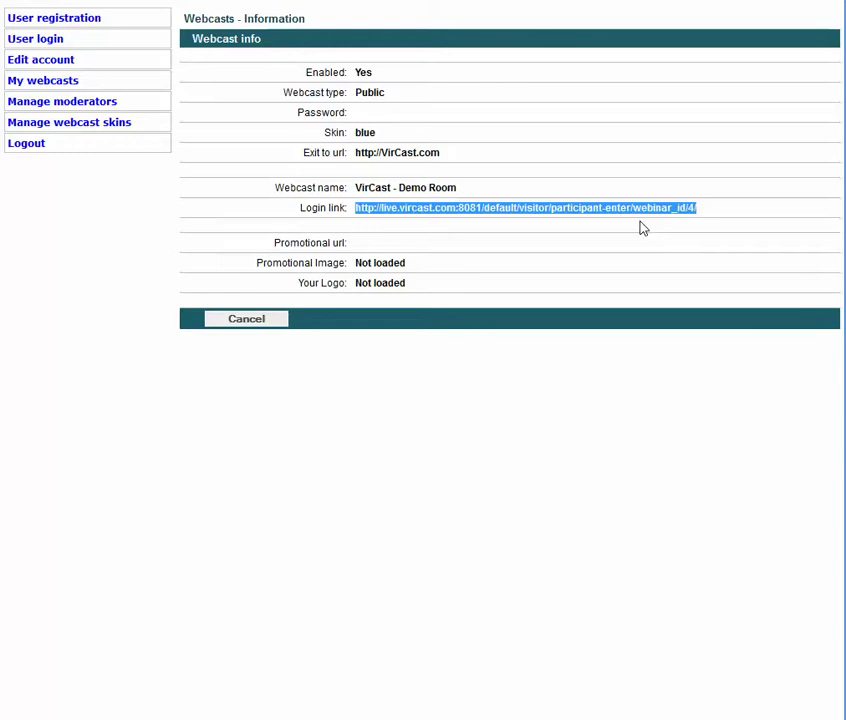
left_click(241, 320)
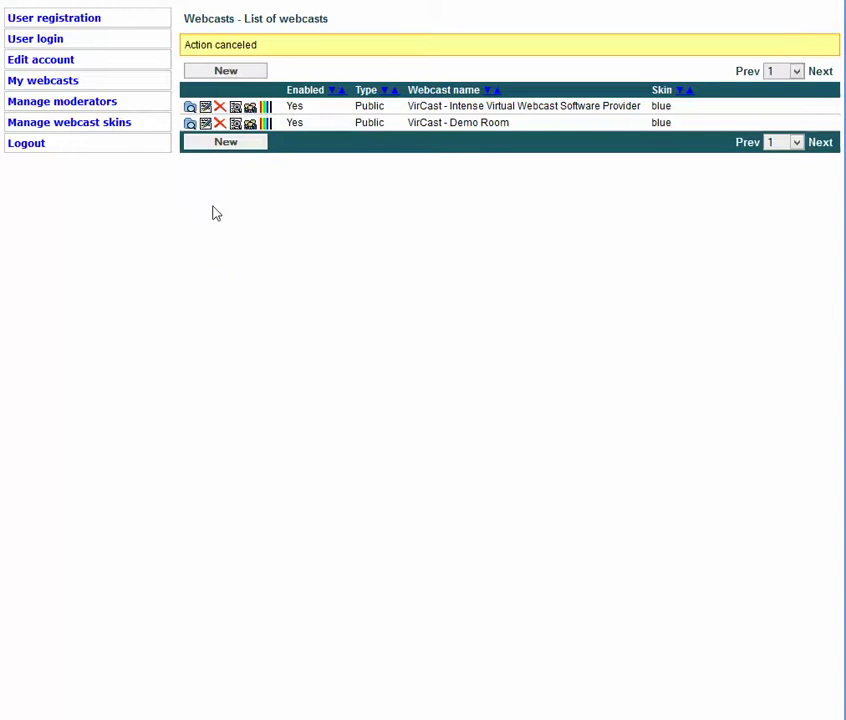
Open the VirCast - Demo Room webcast's sessions list from its My webcasts row
left_click(205, 124)
left_click(190, 124)
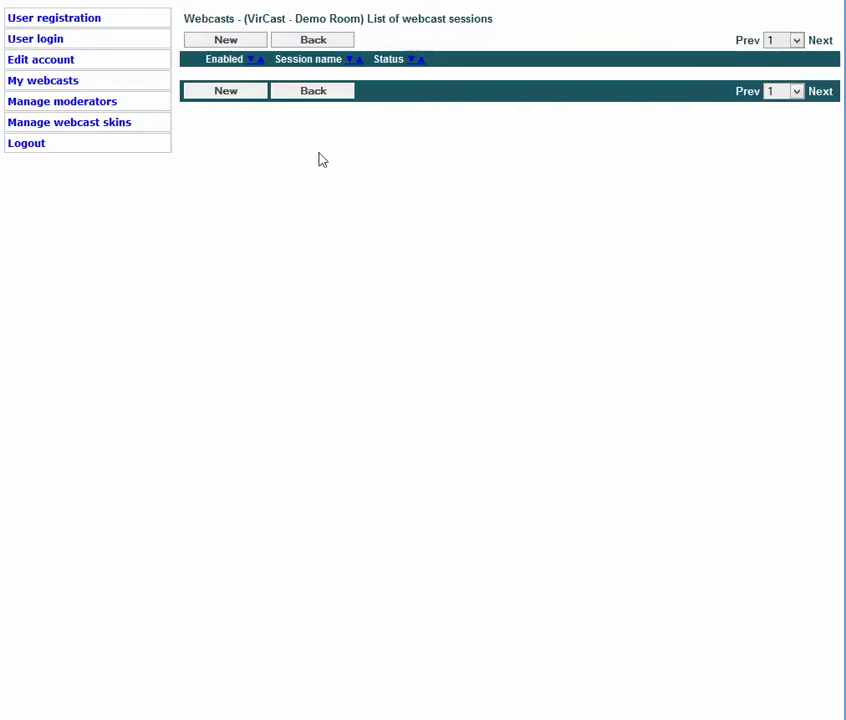
Create a new session named 'VirCast - Demo' by trimming 'Room' from the suggested name
left_click(222, 92)
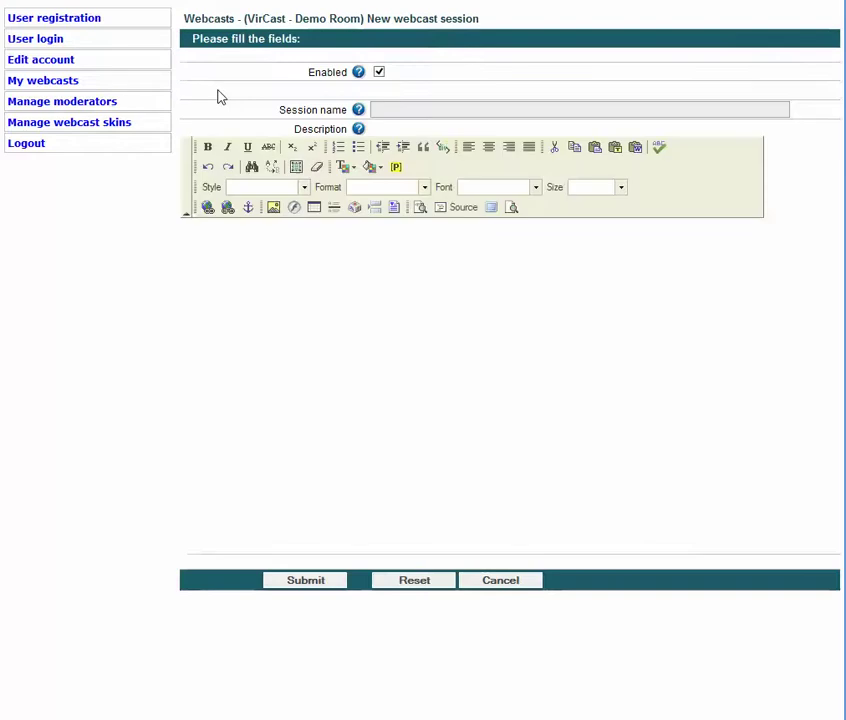
left_click(408, 110)
left_click(408, 110)
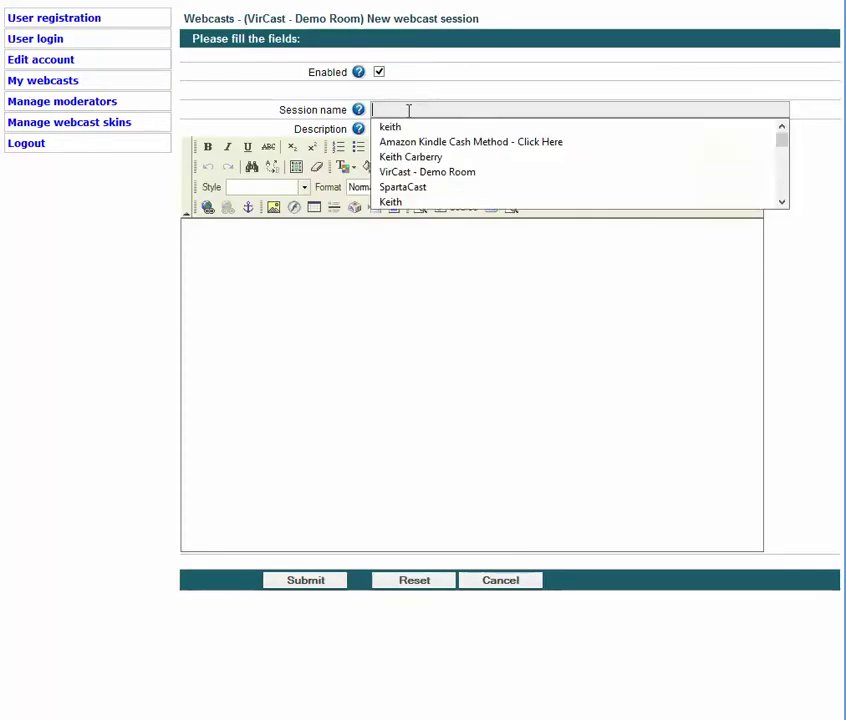
left_click(402, 174)
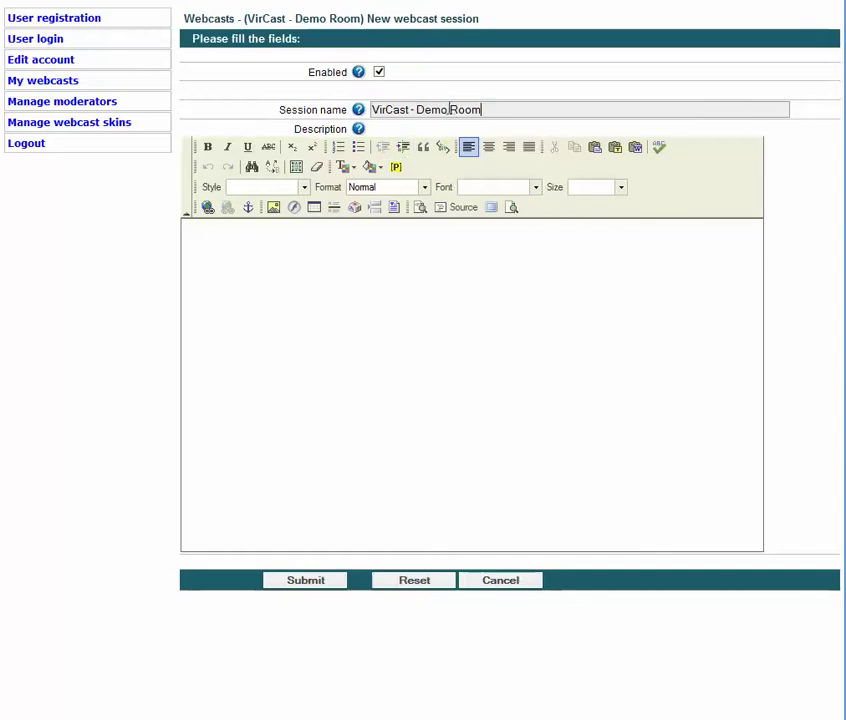
left_click_drag(450, 110, 522, 103)
key("BackSpace")
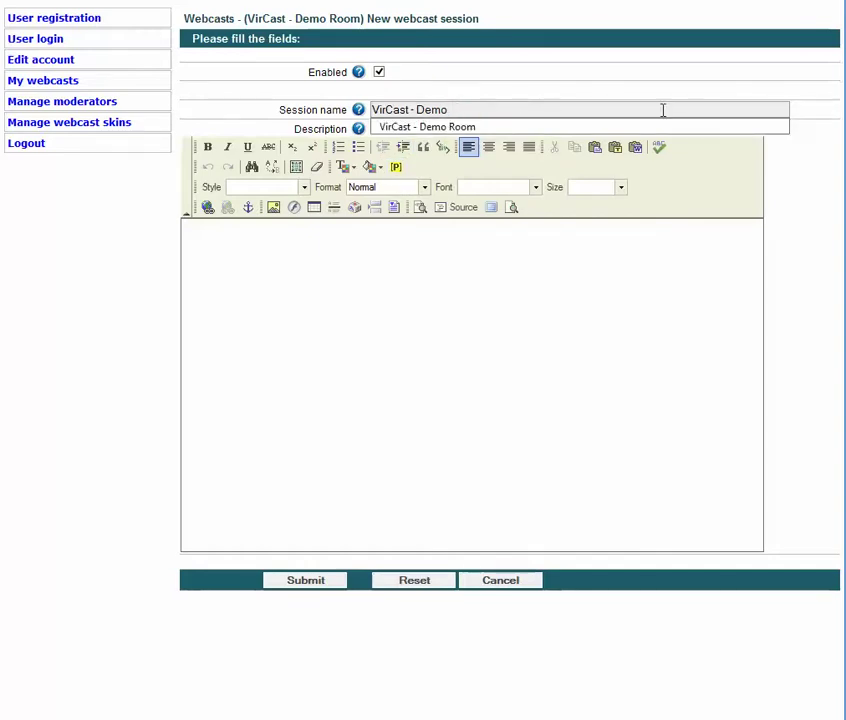
Paste the welcome description ending in the red reload notice, add a period, and save
left_click(382, 269)
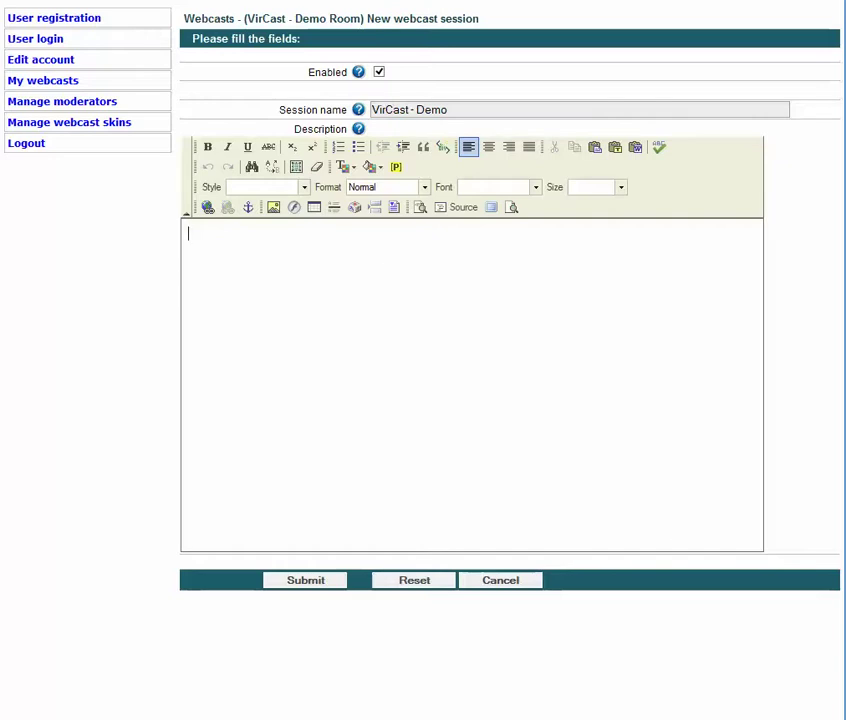
type("Vircast Demo Room If you are here for a scheduled meeting and you see this message then you are early.  The room will open approximately 5-10 minutes before the webinar begins Please reload this page until the \"login box\" appears.  Thank You, Keith Carberry, Co-Founder")
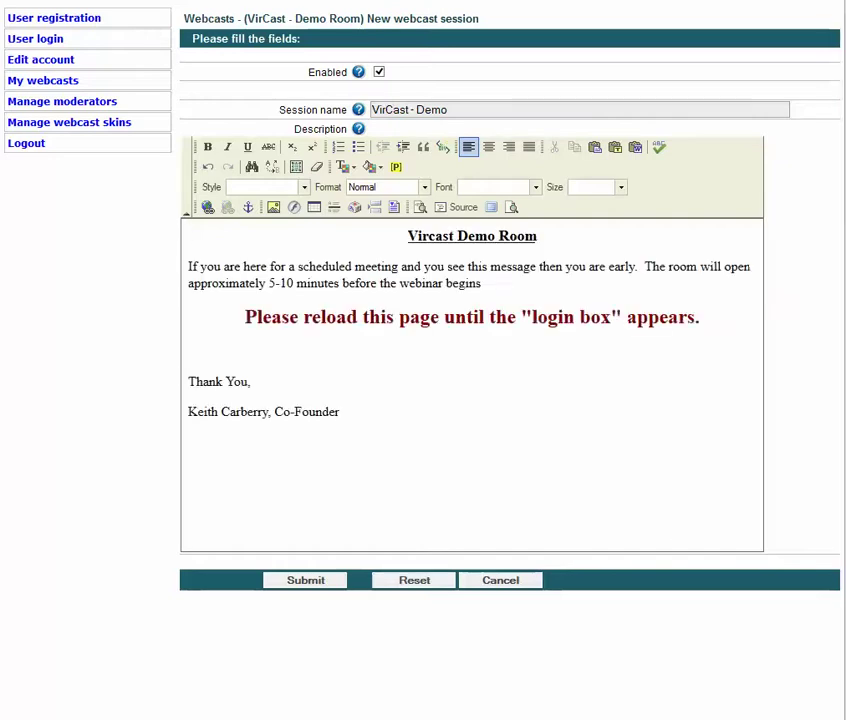
type(".")
left_click_drag(245, 317, 716, 329)
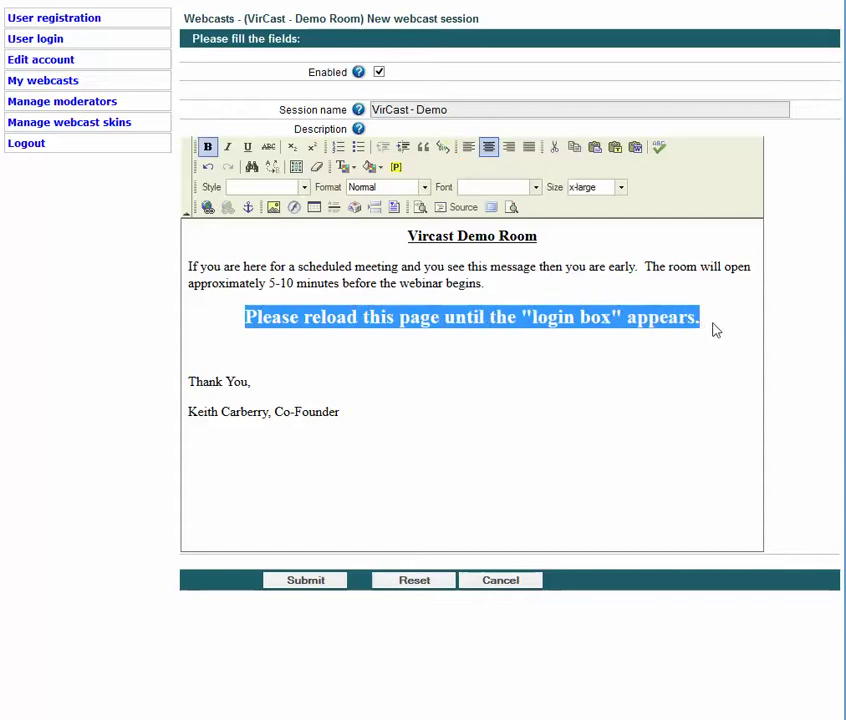
left_click(716, 330)
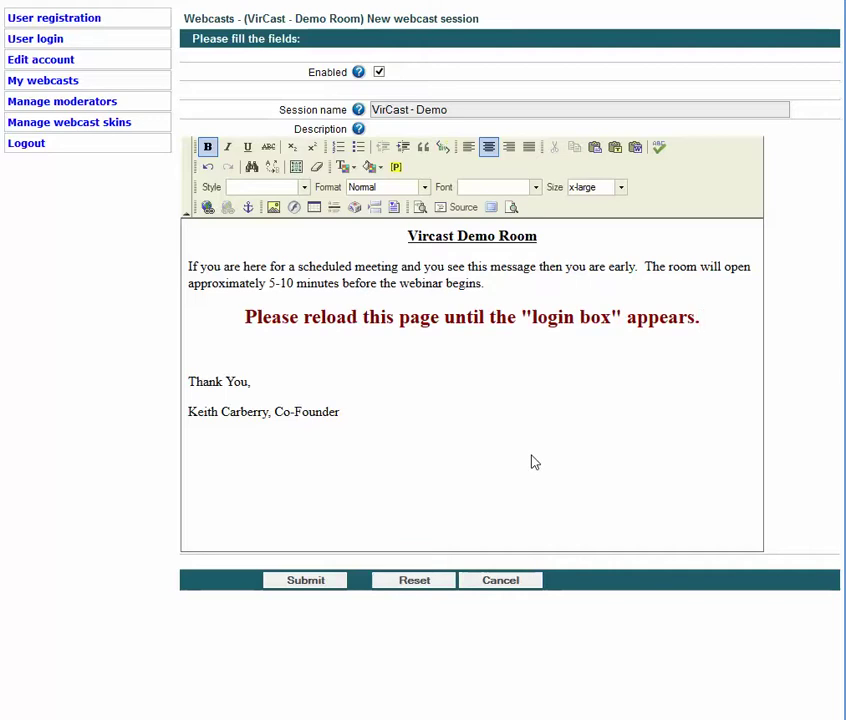
left_click(306, 581)
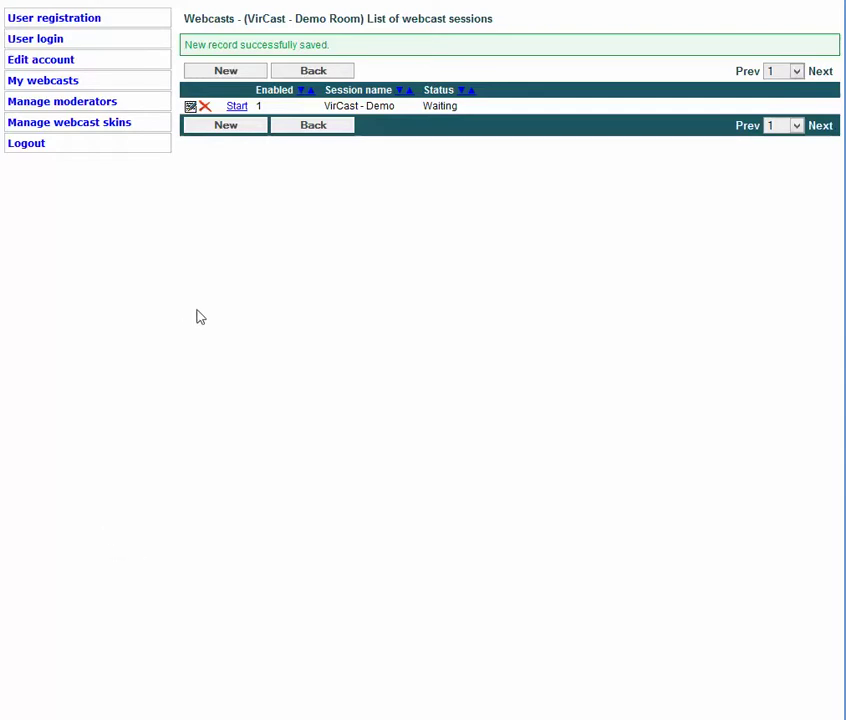
Launch the VirCast - Demo session into its webcast room
left_click(236, 107)
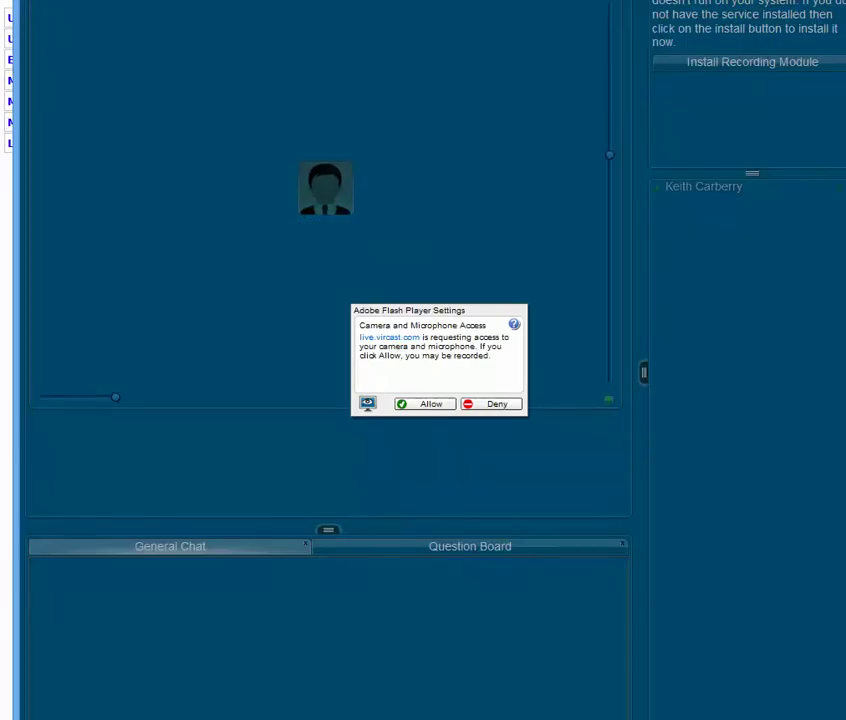
Allow camera and microphone access, save the Recording Module settings, and minimize the room window
left_click(434, 406)
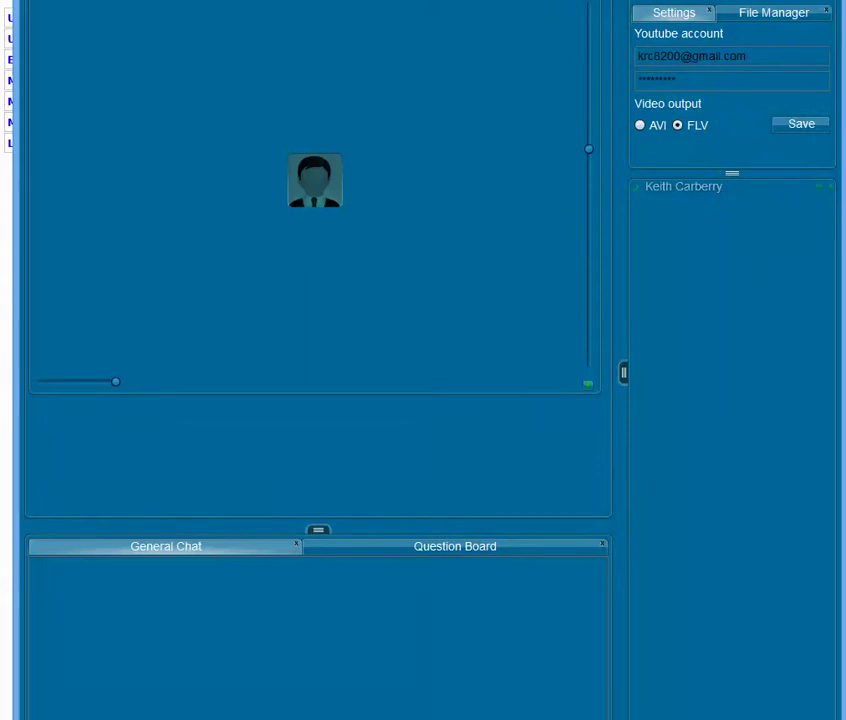
left_click_drag(701, 0, 701, 18)
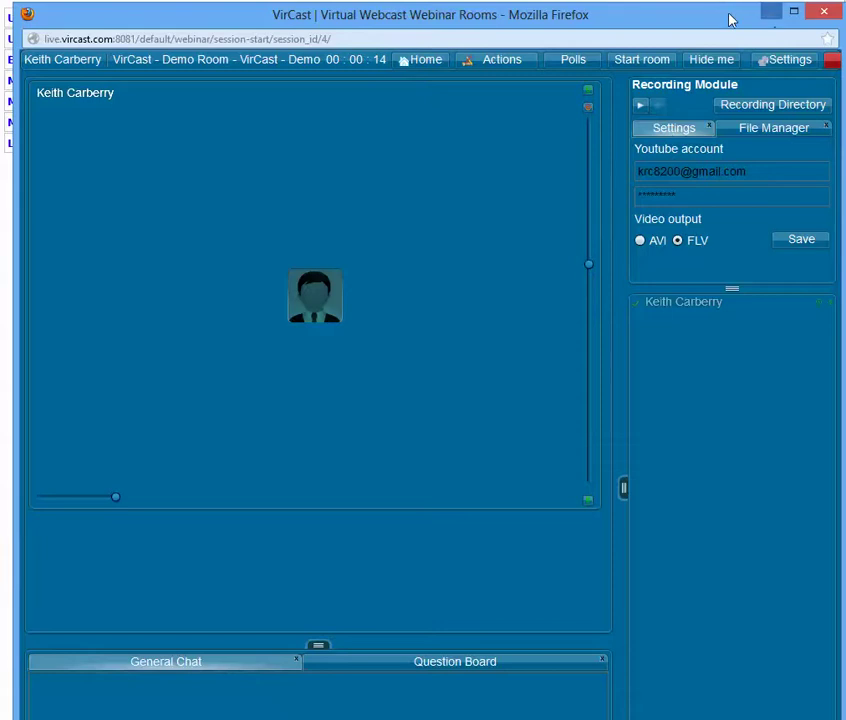
left_click_drag(717, 8, 642, 19)
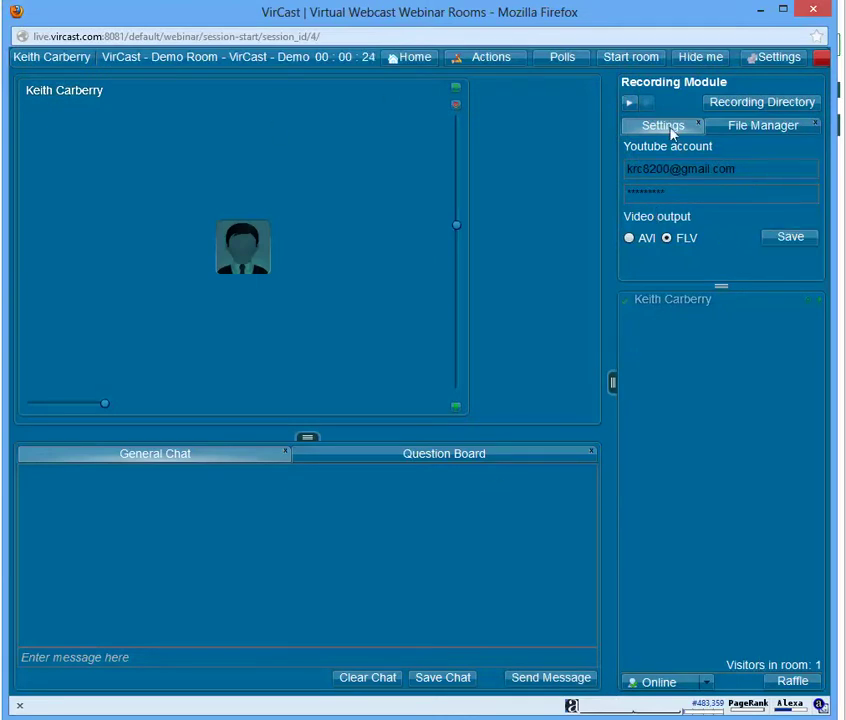
left_click(790, 240)
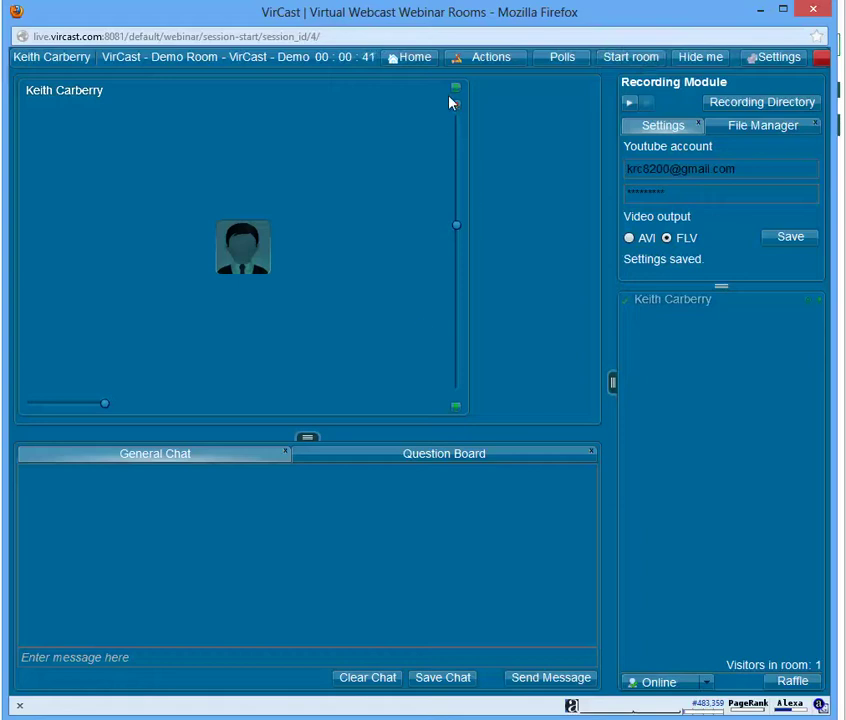
left_click(760, 15)
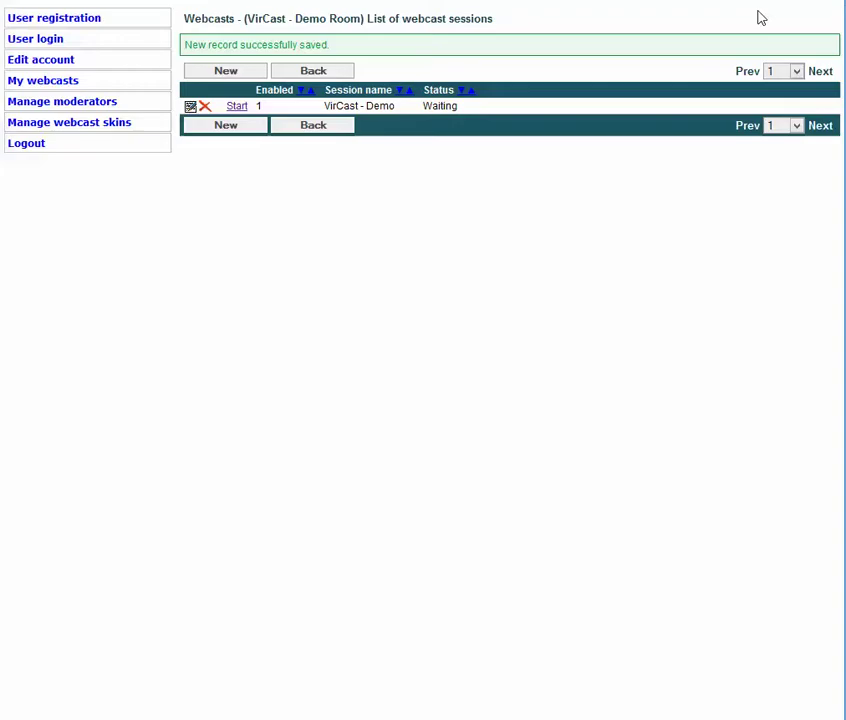
Copy the Demo Room's login link from its info page and open it in the browser
left_click(37, 86)
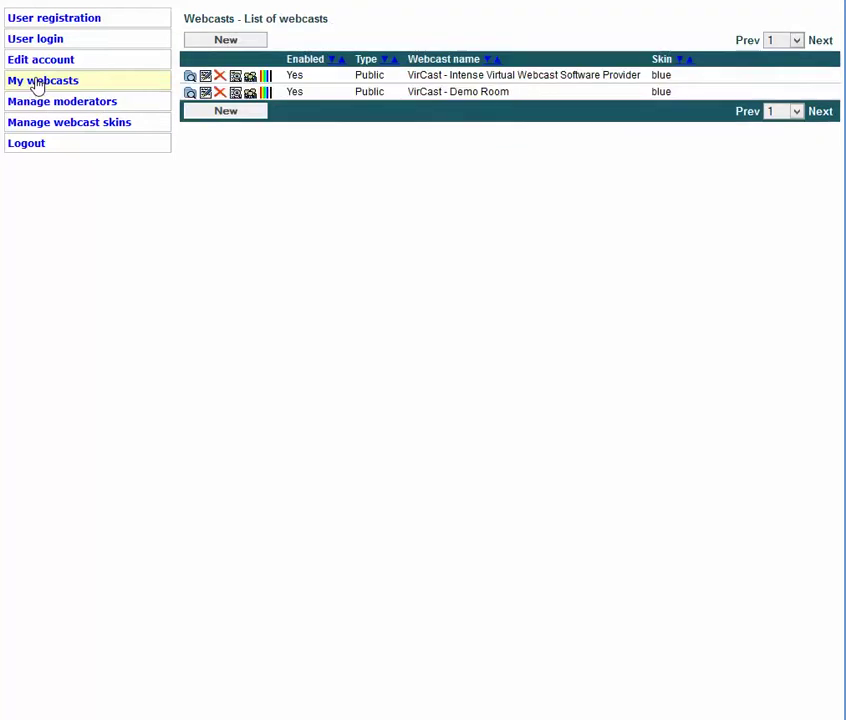
left_click(236, 93)
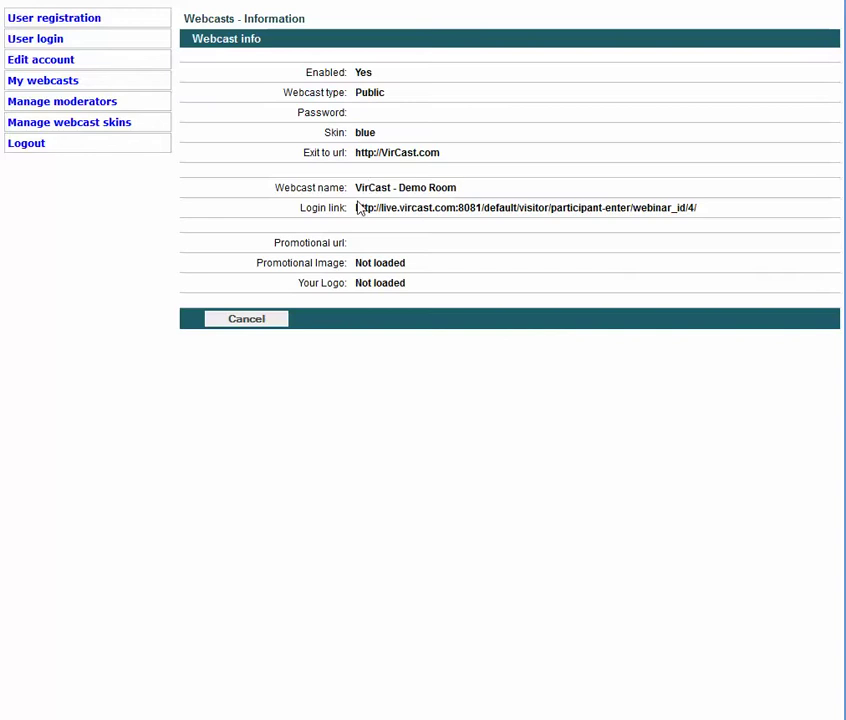
left_click_drag(356, 210, 702, 212)
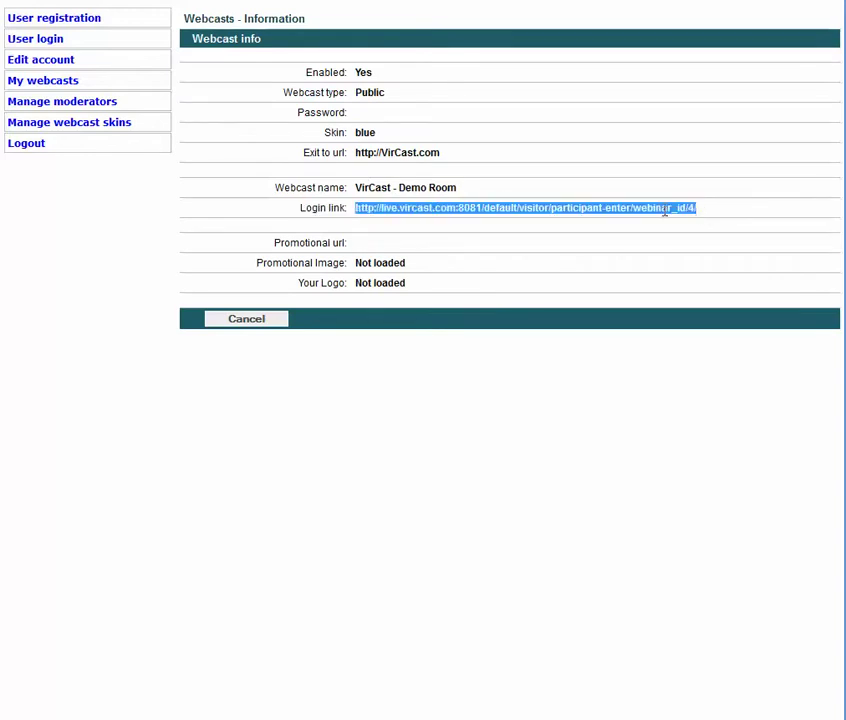
right_click(698, 210)
left_click(706, 340)
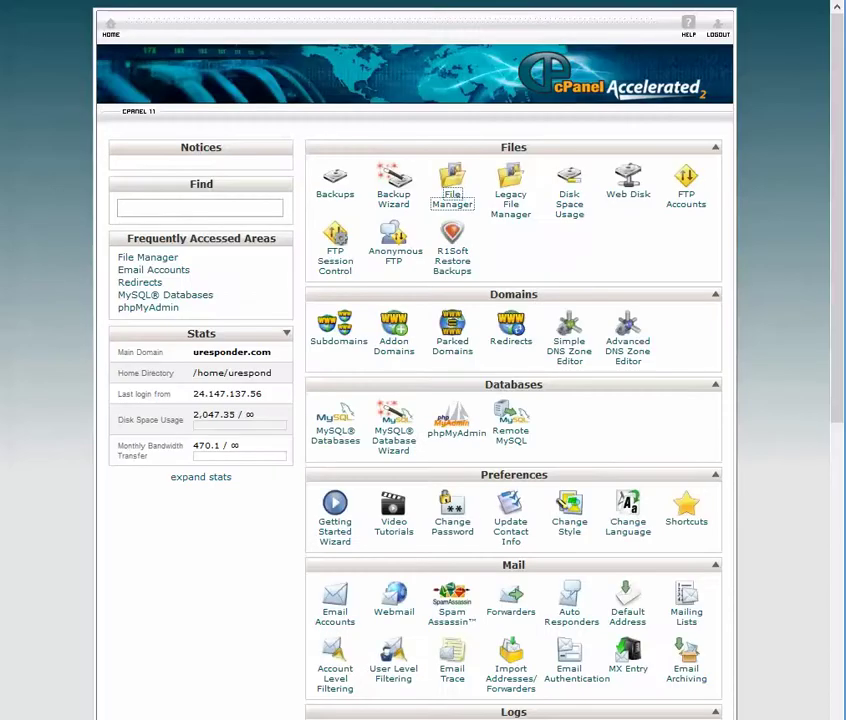
right_click(222, 2)
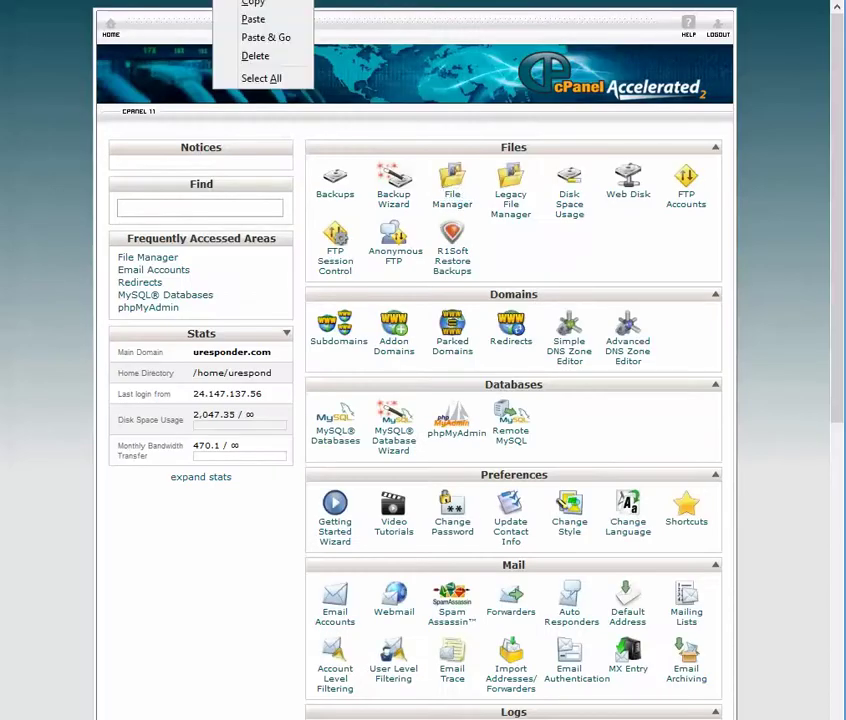
left_click(262, 38)
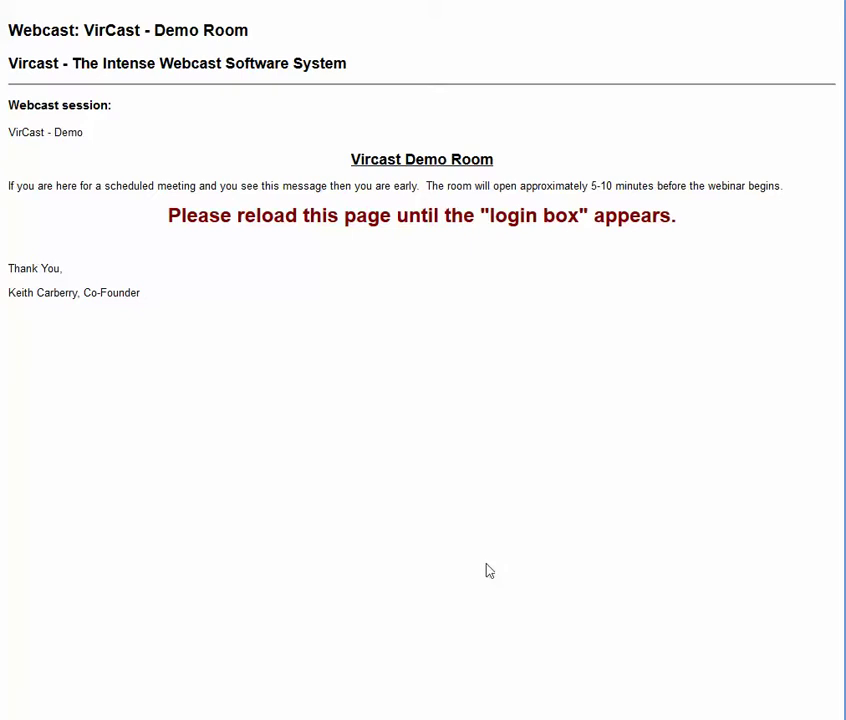
Back in the live room window, open and close the Actions tools menu
mouse_move(300, 719)
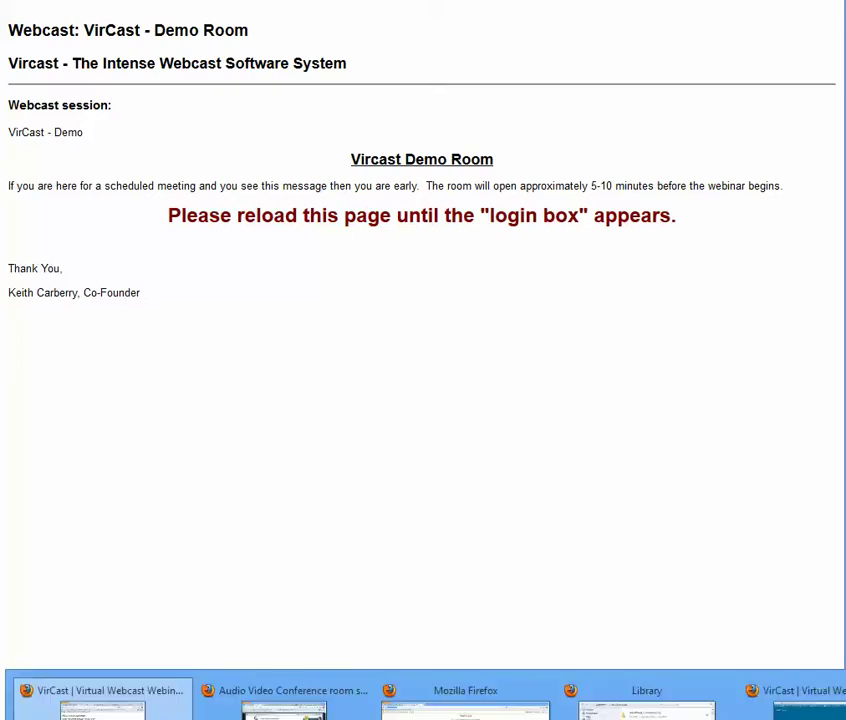
left_click(805, 703)
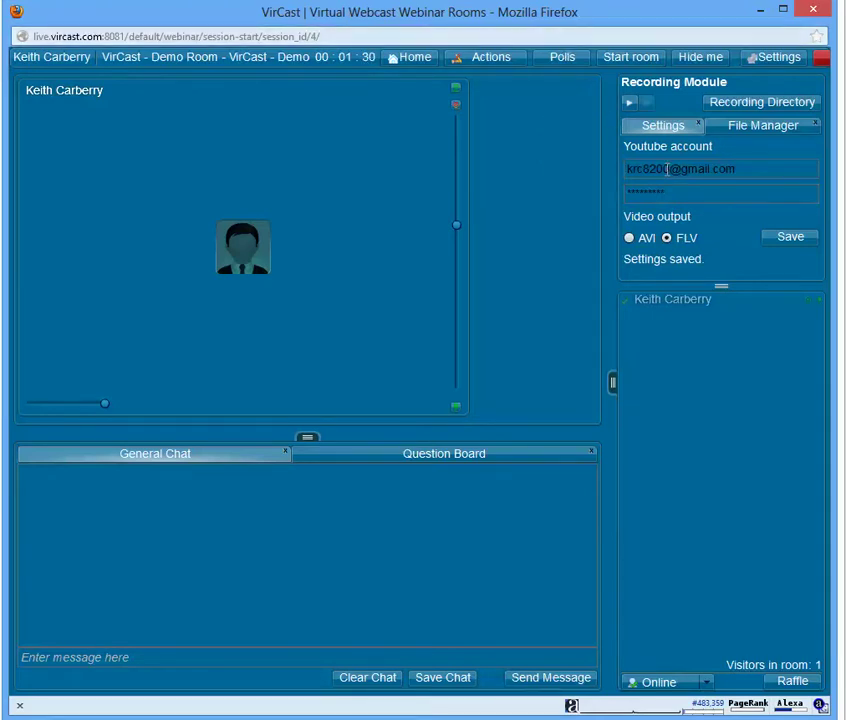
left_click(488, 68)
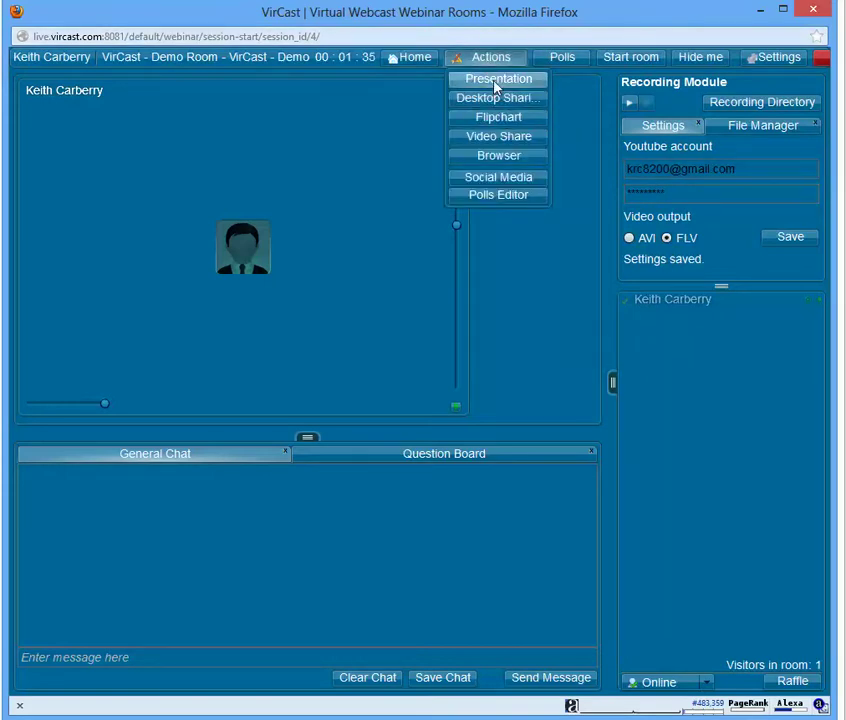
left_click(522, 288)
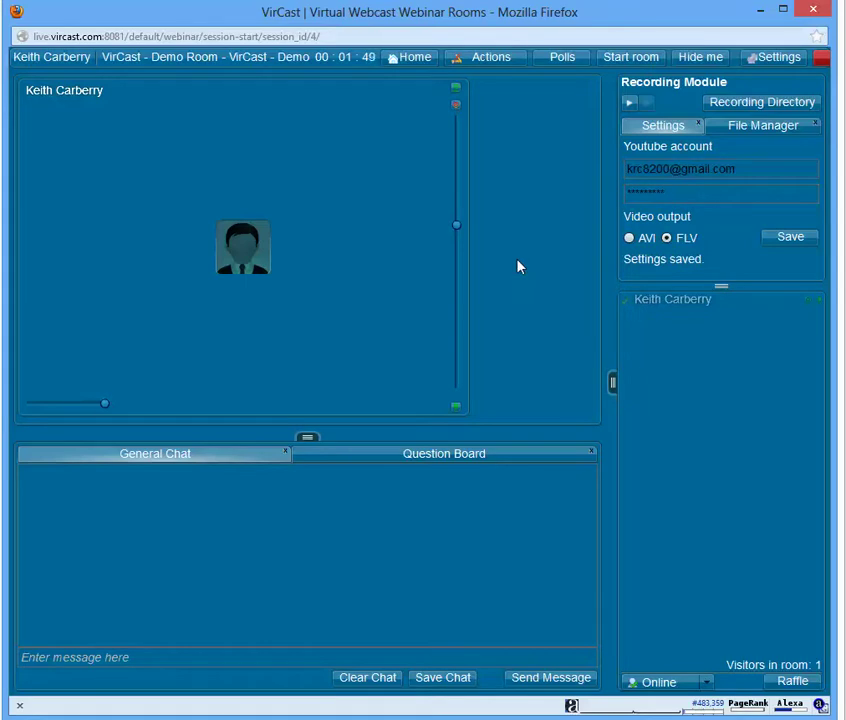
Start the room broadcast and return to the participant's waiting page
left_click(631, 57)
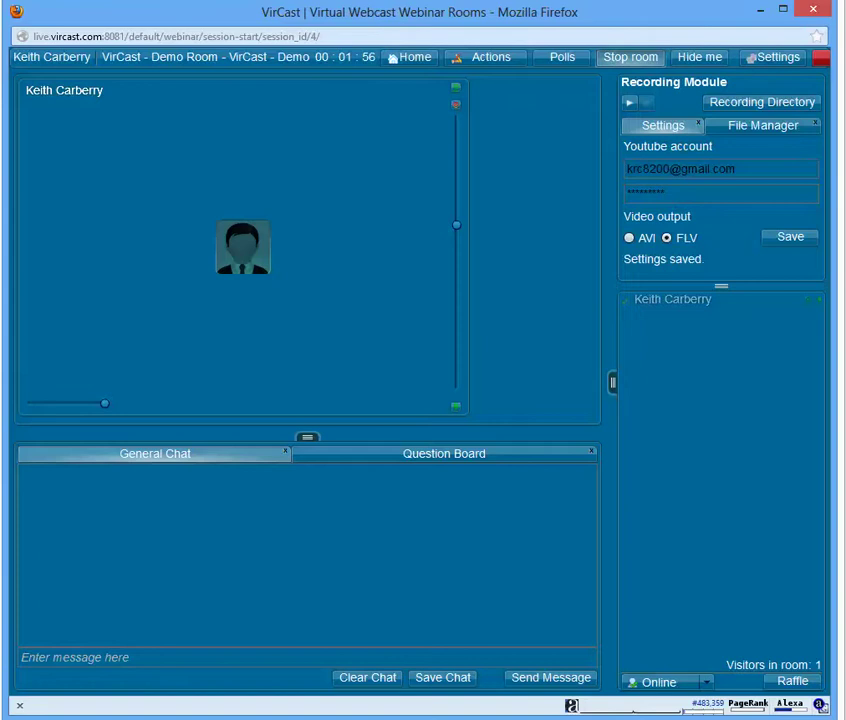
mouse_move(372, 719)
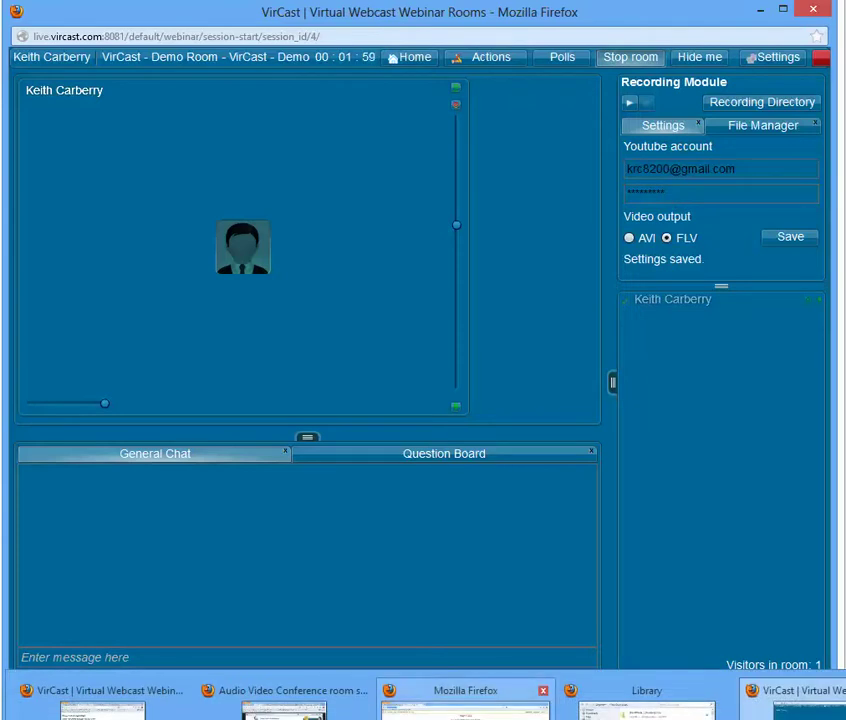
left_click(465, 708)
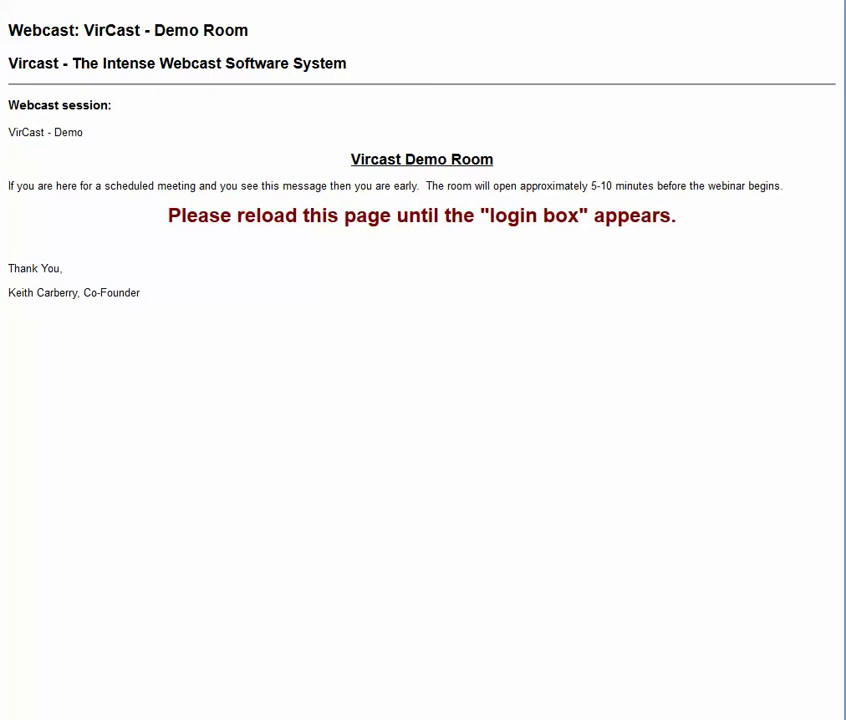
Reload the attendee page, stop the live Demo Room in its room window, then reload again
key("F5")
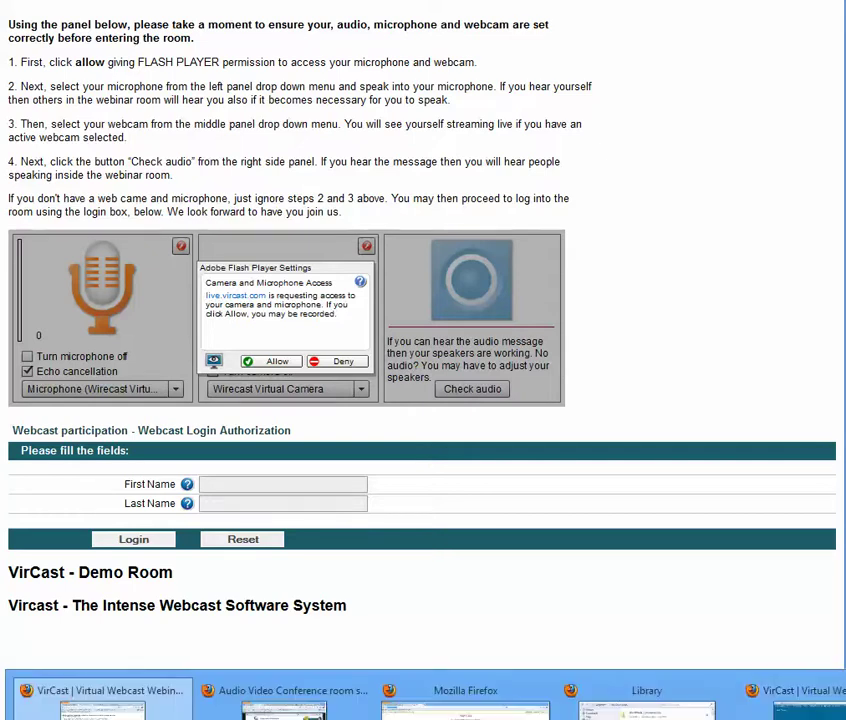
left_click(785, 706)
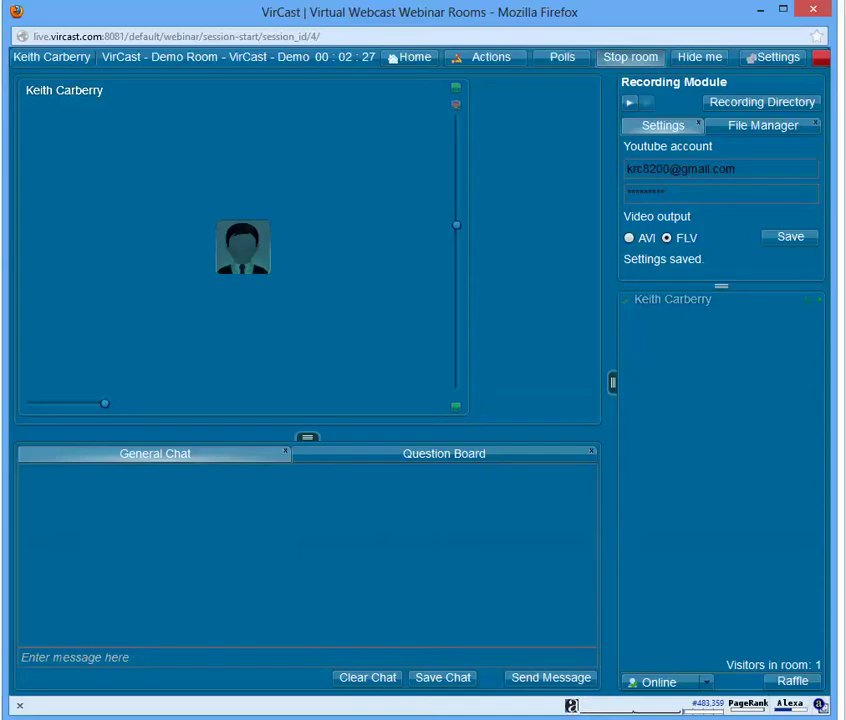
left_click(630, 57)
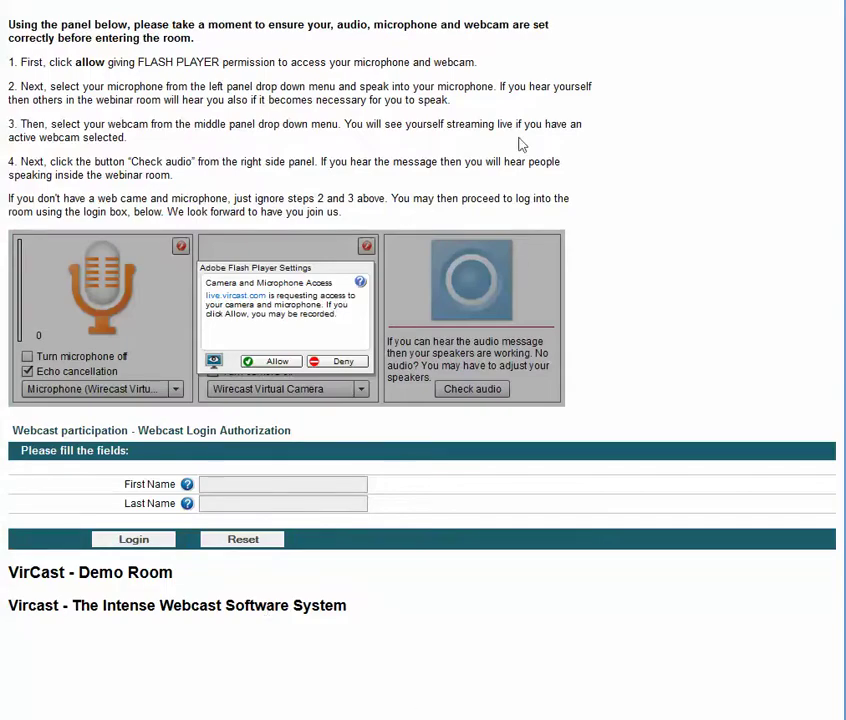
key("F5")
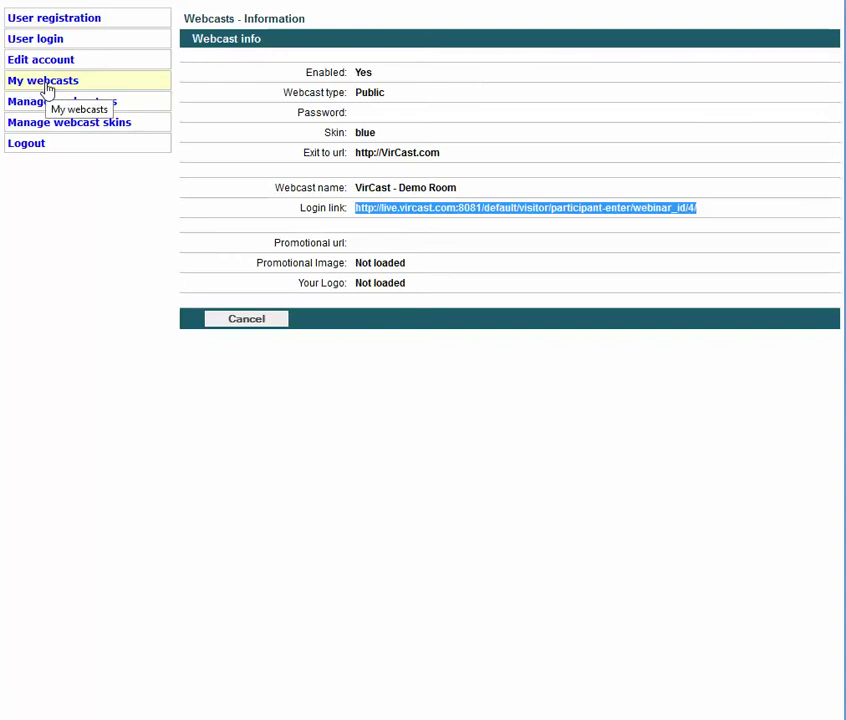
Open the Demo Room webcast's edit page to review its settings, then go back
left_click(46, 88)
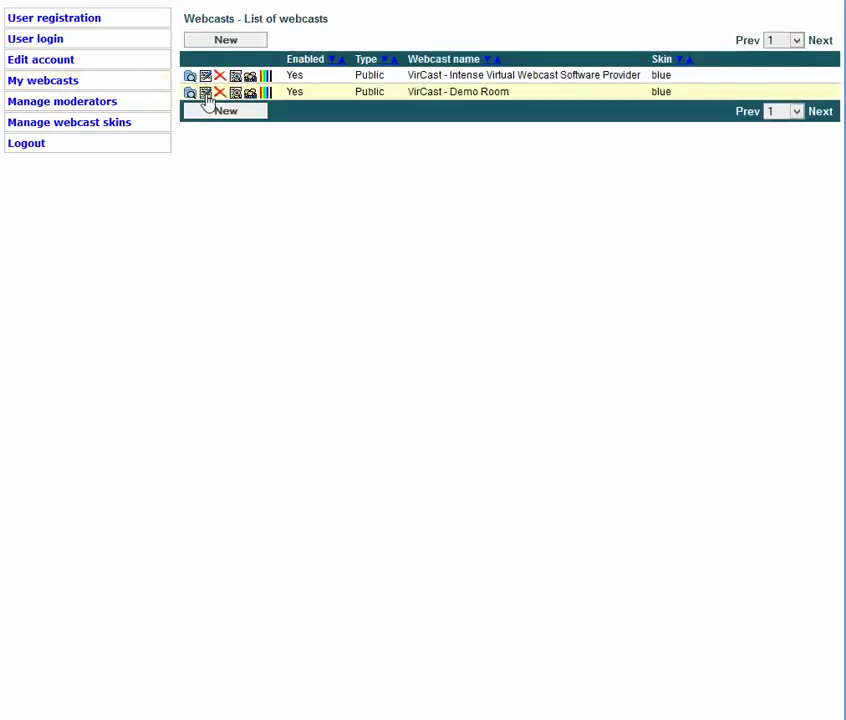
left_click(205, 93)
left_click(415, 410)
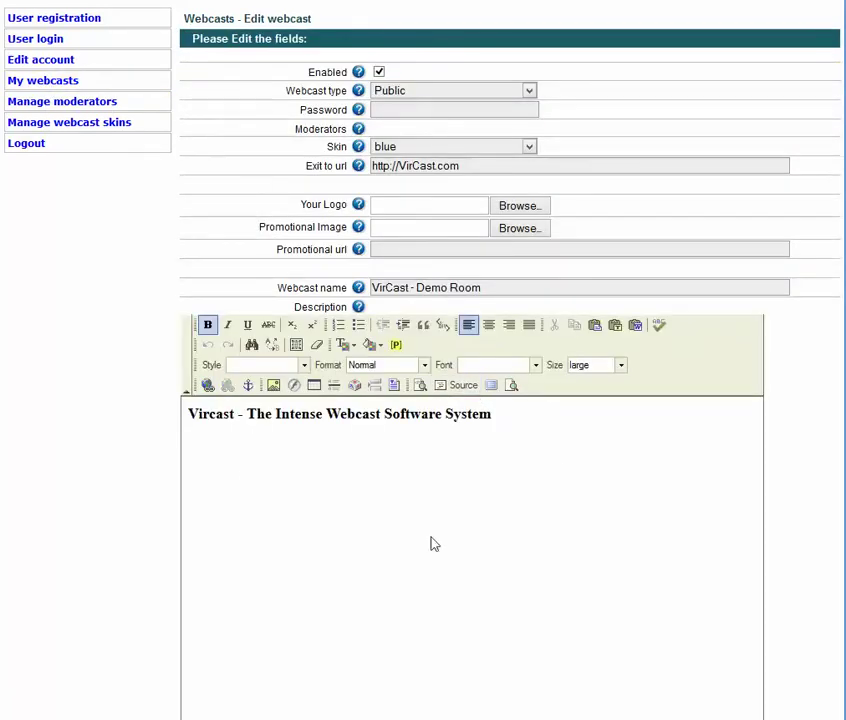
left_click(14, 87)
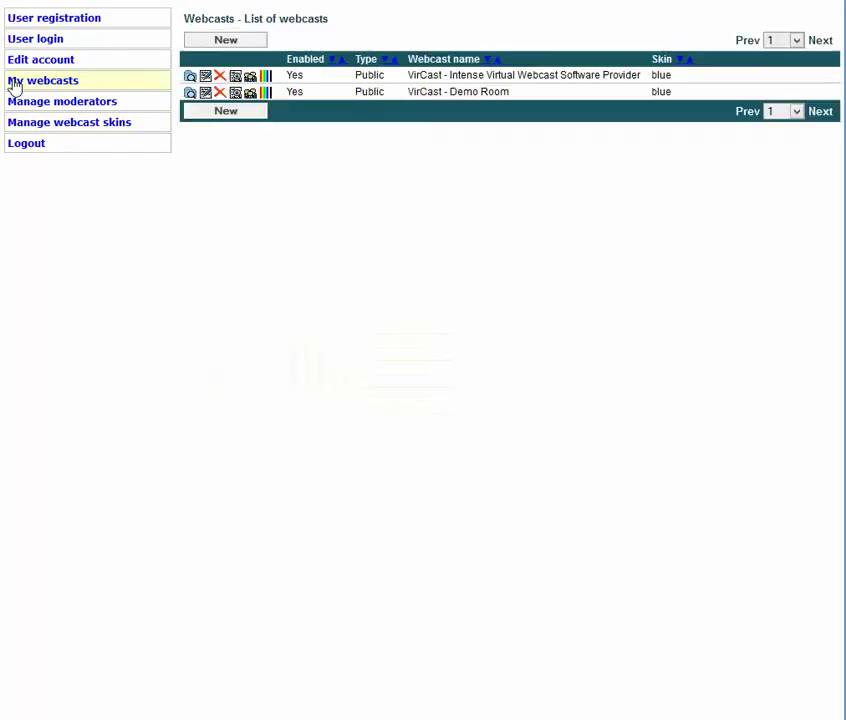
Open the moderator manager, cancel a new moderator form, and return to the webcast list
left_click(61, 106)
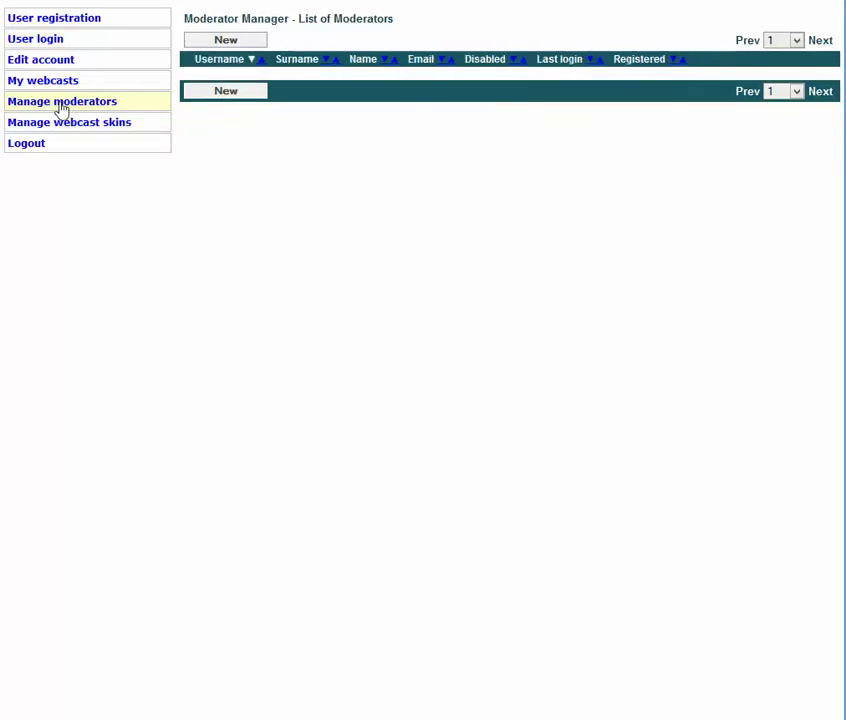
left_click(230, 44)
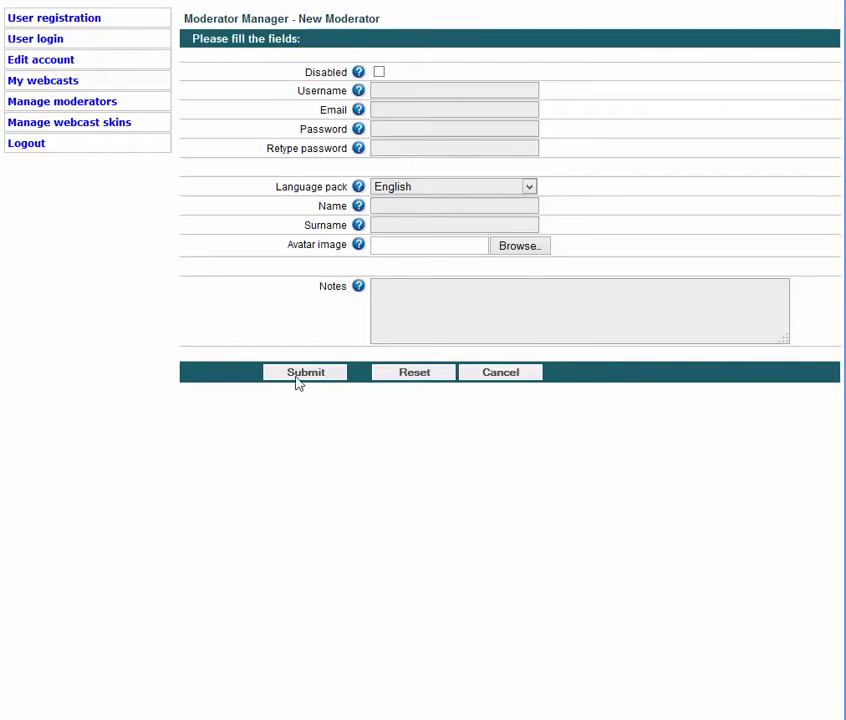
left_click(504, 375)
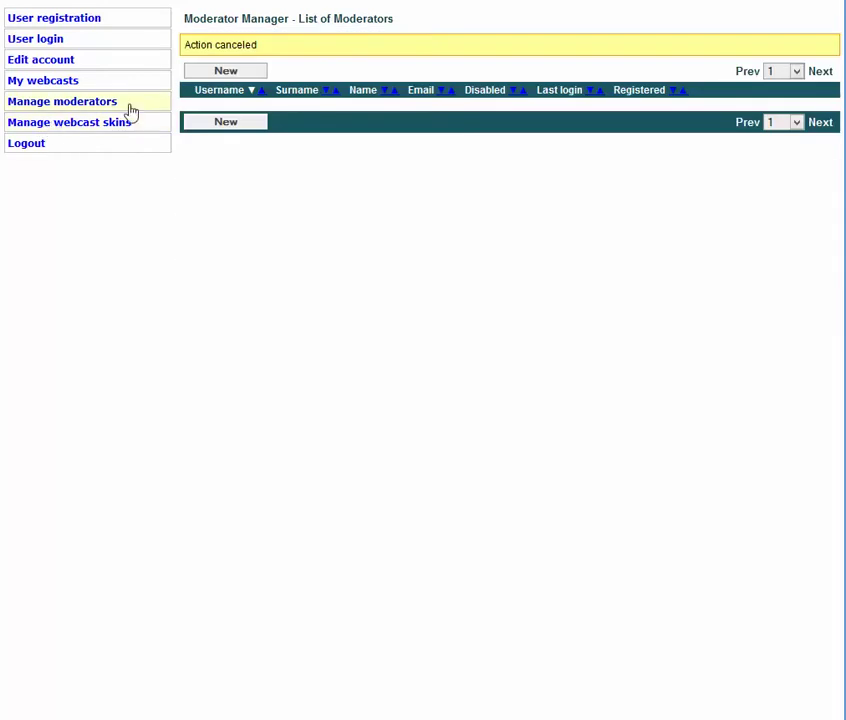
left_click(42, 82)
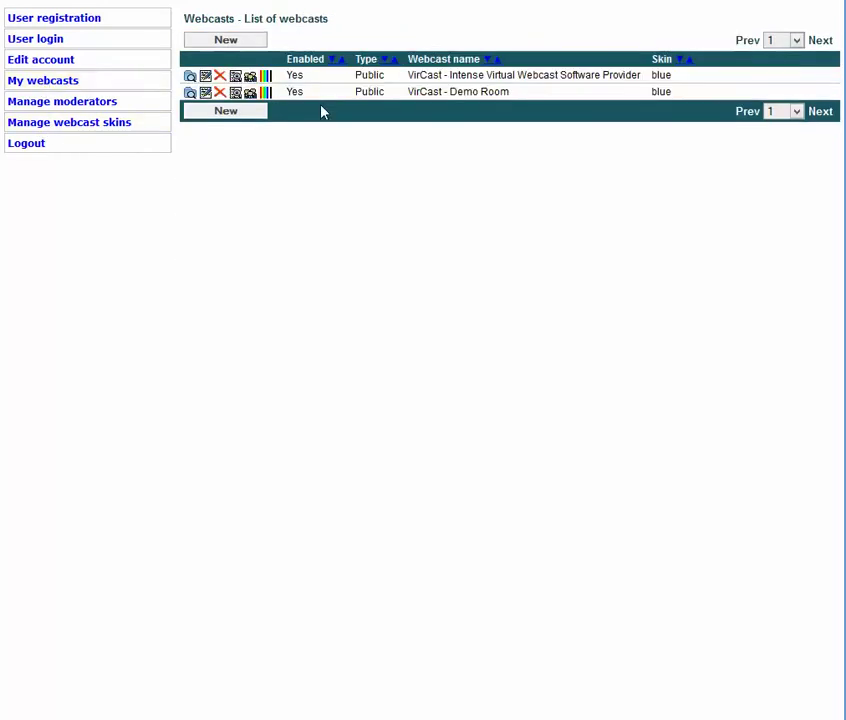
left_click(205, 93)
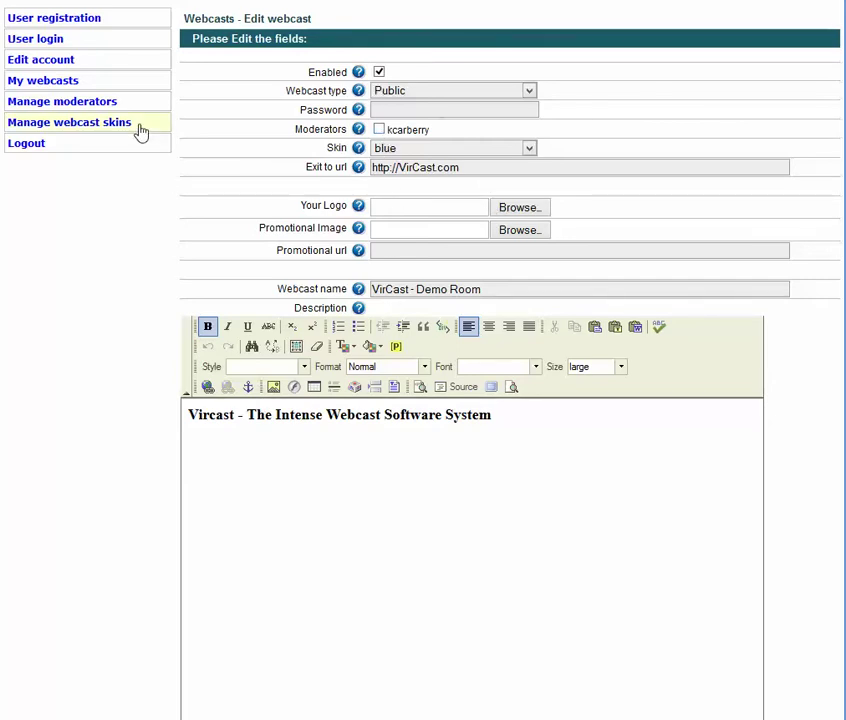
left_click(47, 104)
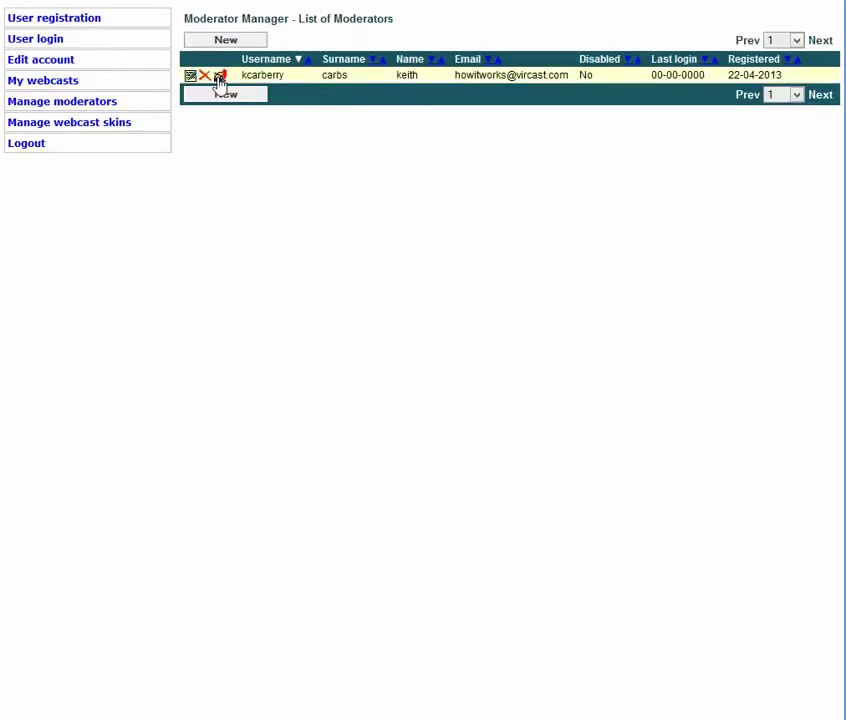
left_click(190, 78)
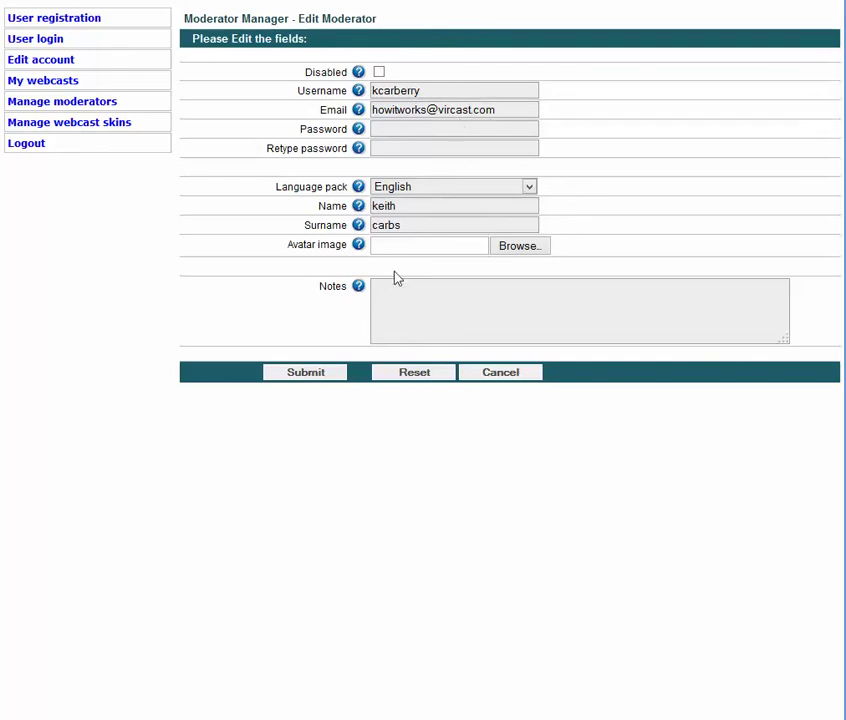
left_click(500, 372)
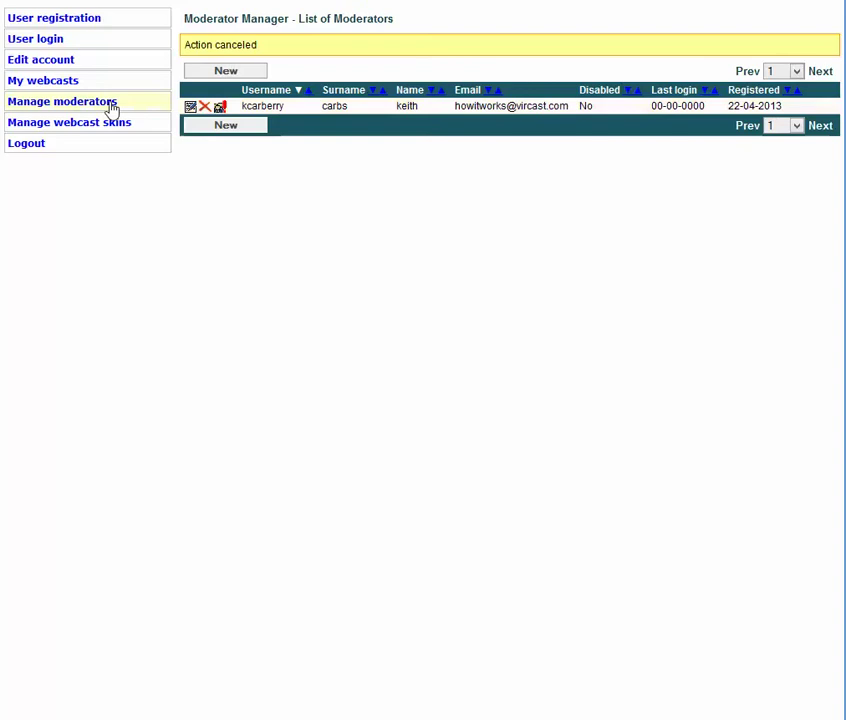
left_click(40, 84)
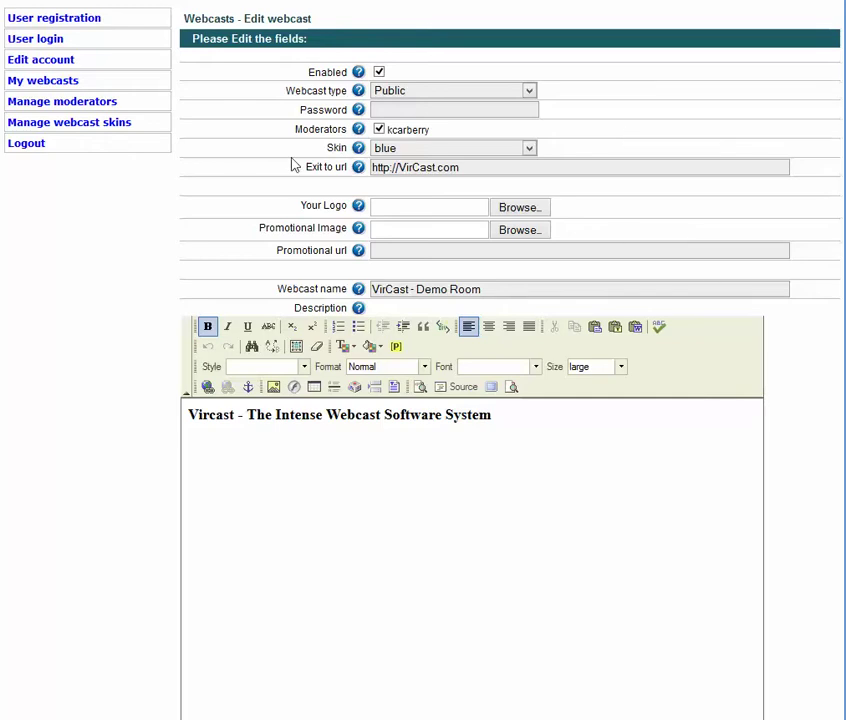
left_click(378, 131)
left_click(27, 88)
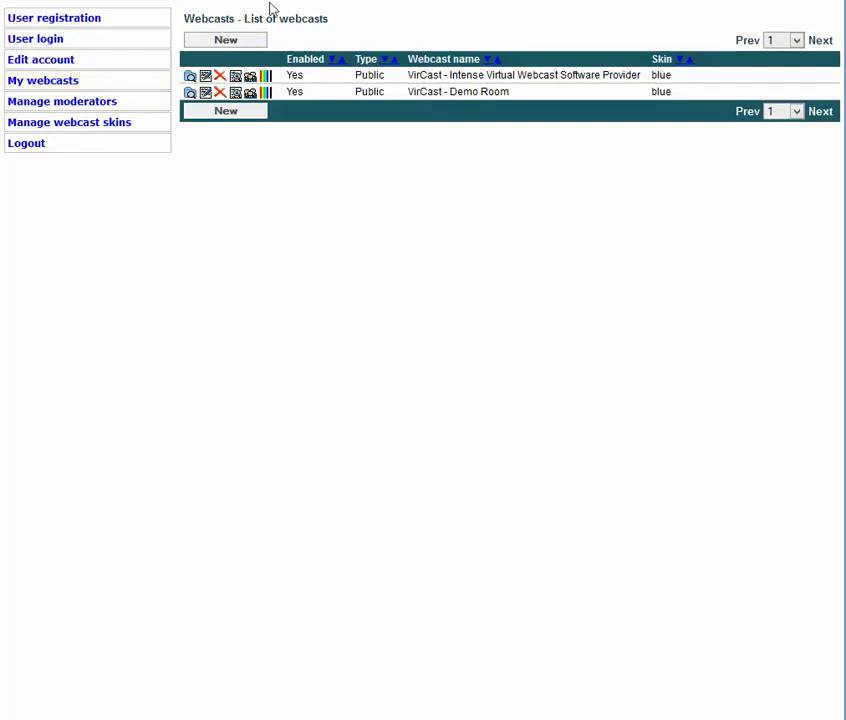
Open the Software Provider webcast's sessions and start the VirCast - Demo Room session
left_click(205, 77)
left_click(190, 77)
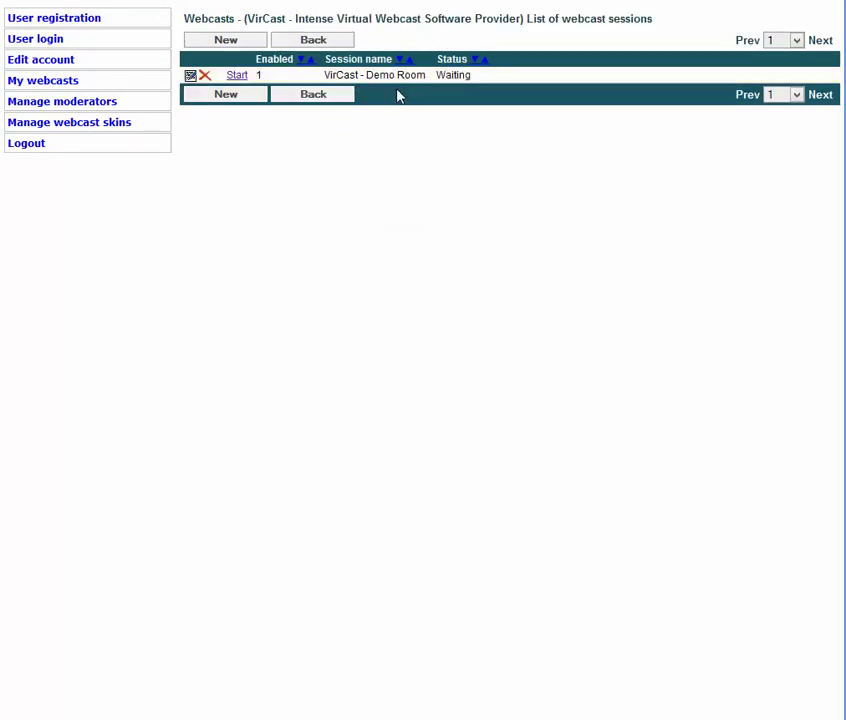
left_click(236, 77)
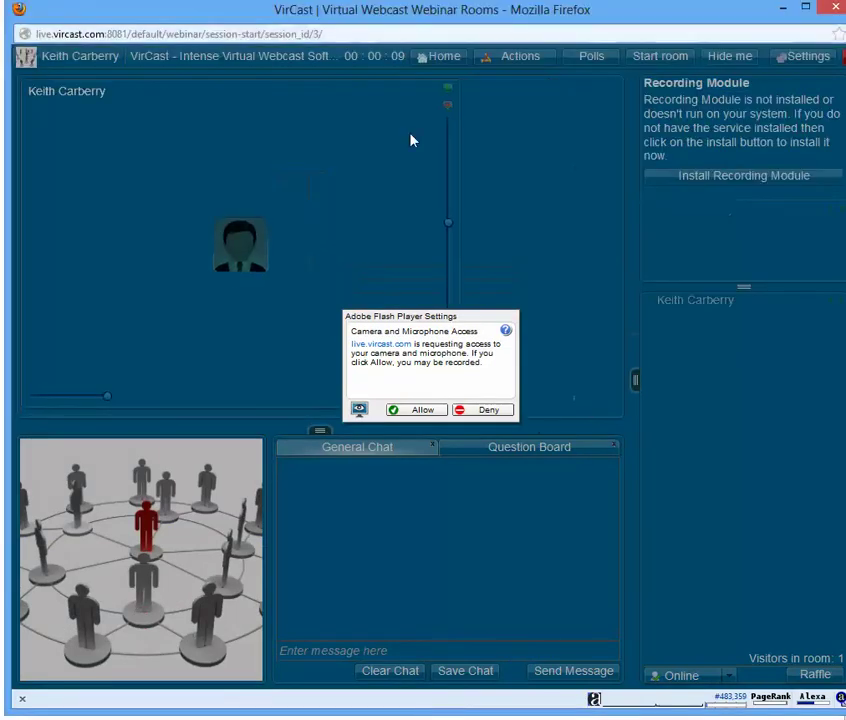
Allow camera and microphone, then open and close the Social Media panel from Actions
left_click(420, 410)
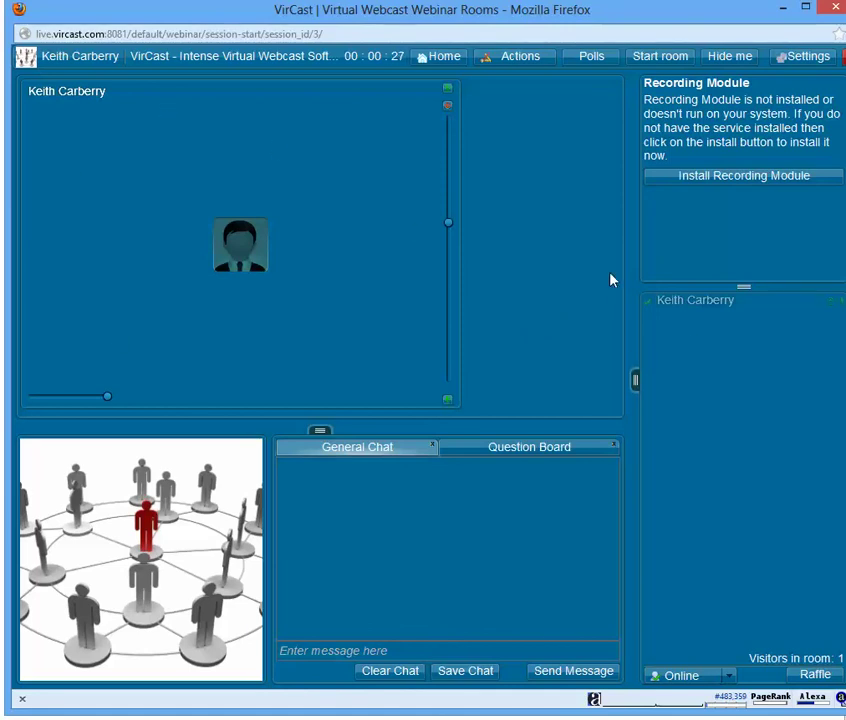
left_click(520, 58)
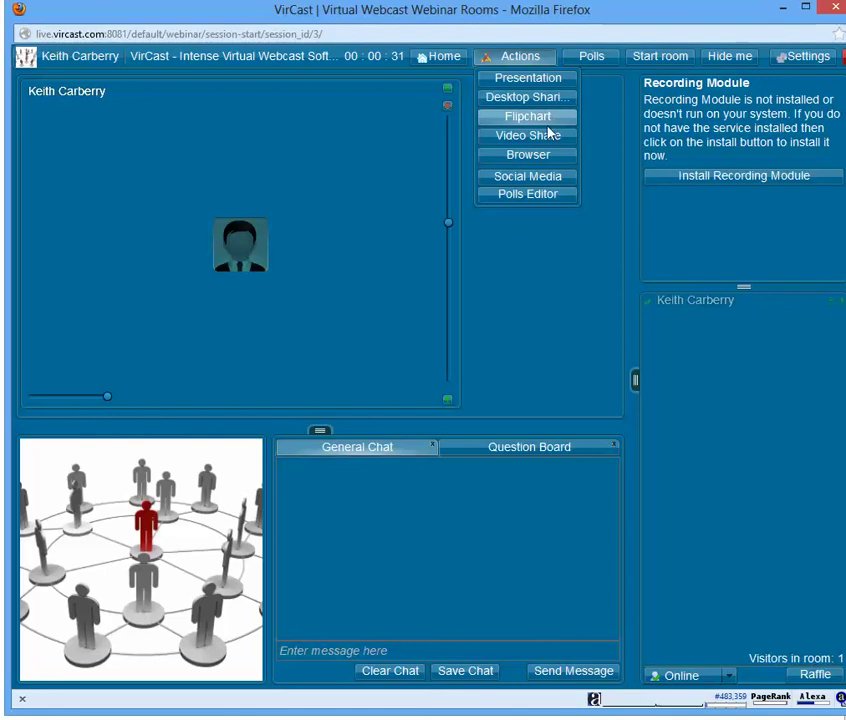
left_click(558, 179)
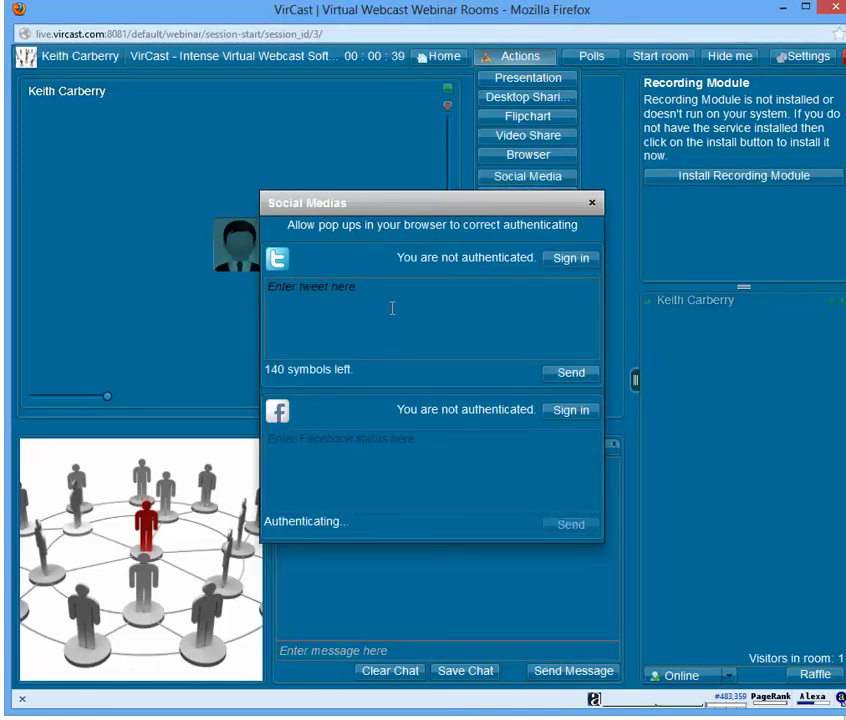
left_click(593, 201)
Open and close the Polls Editor from Actions, then close the room window
left_click(522, 60)
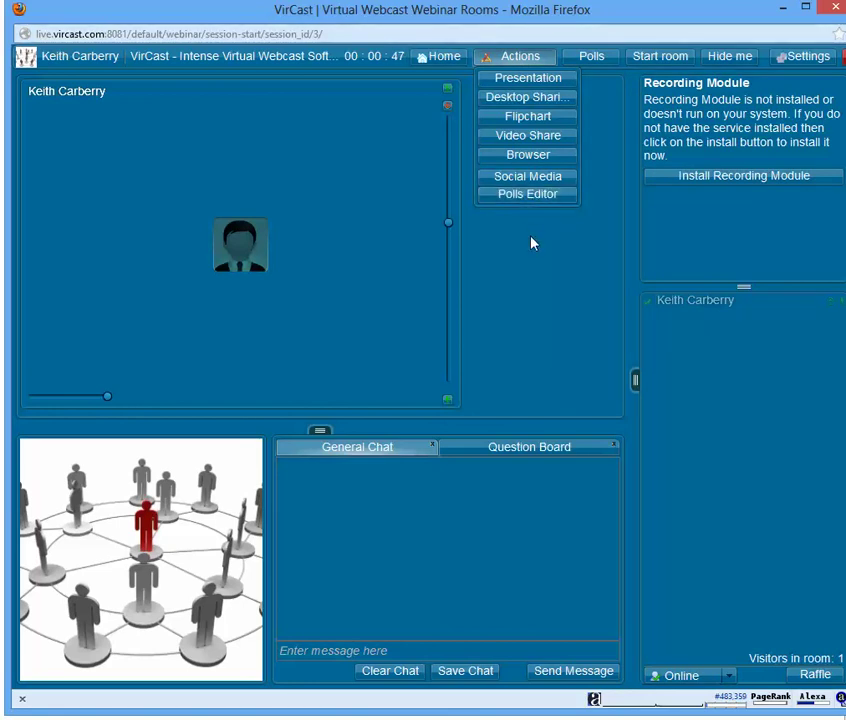
left_click(524, 195)
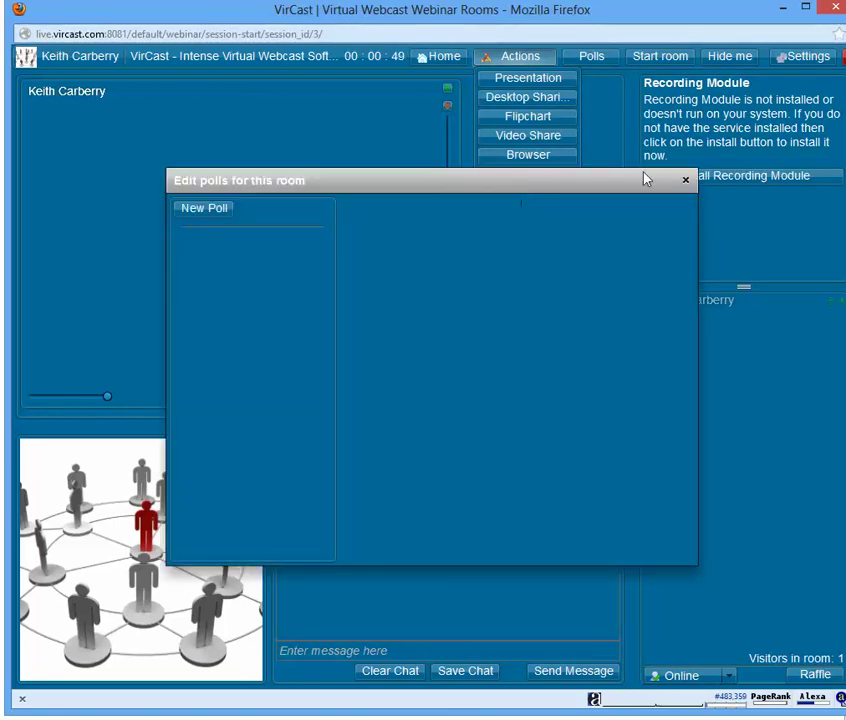
left_click(685, 180)
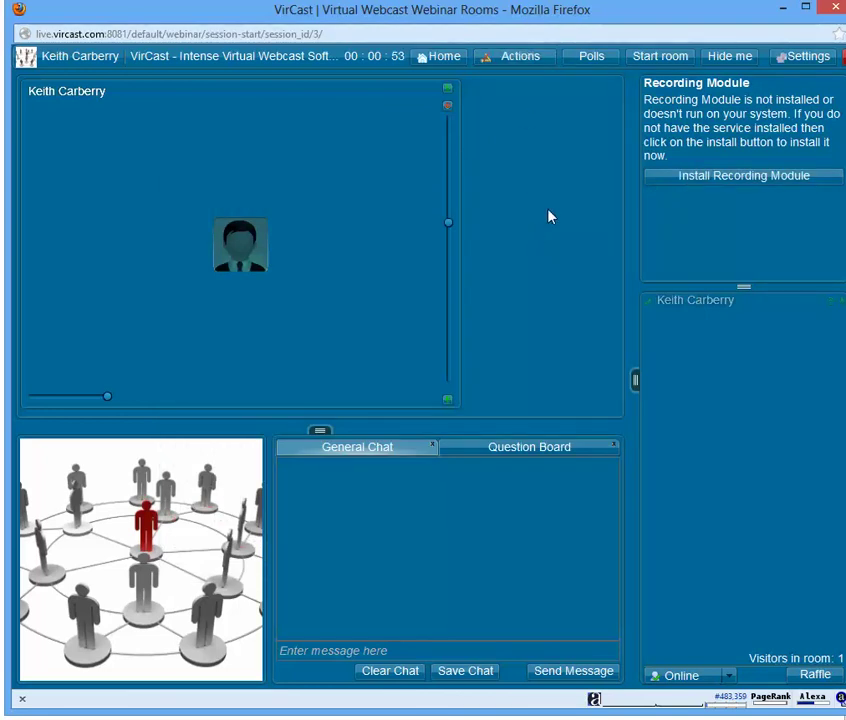
left_click(834, 8)
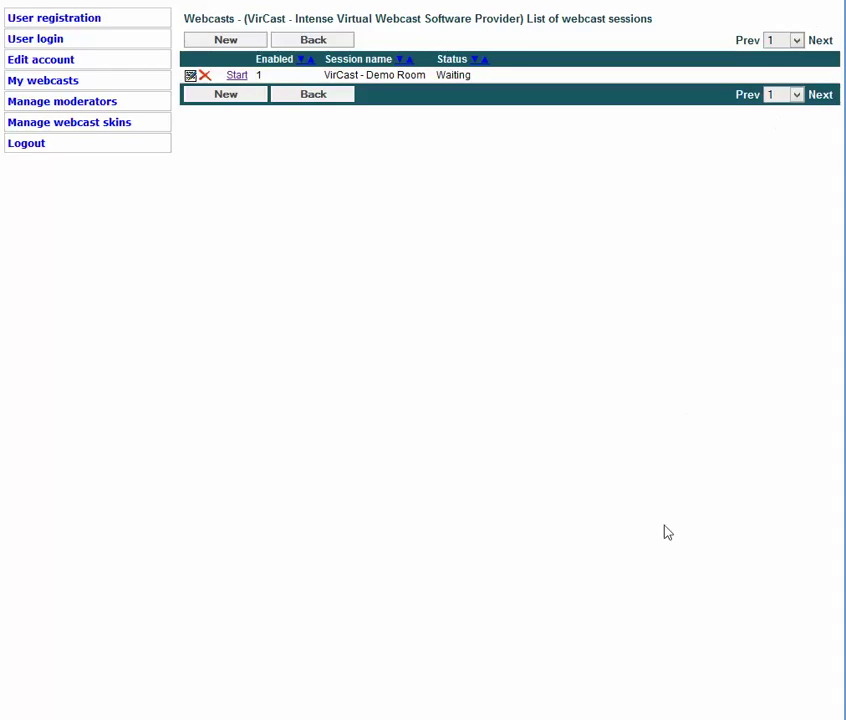